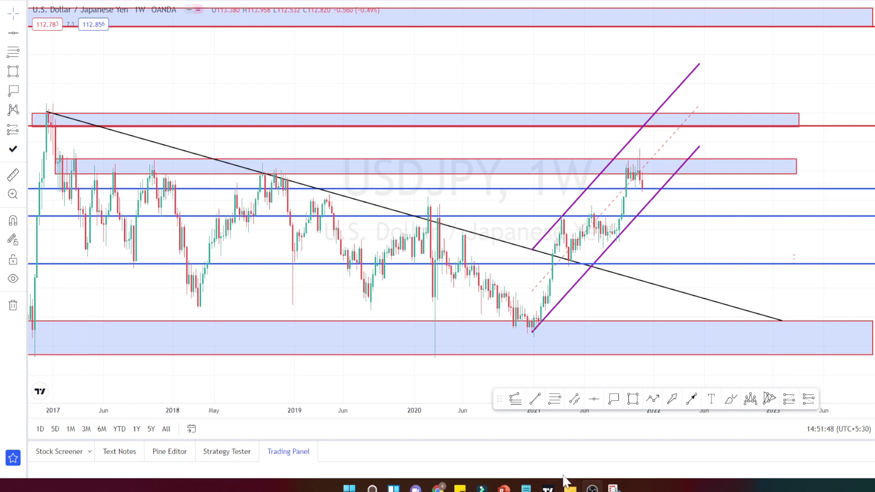
Step: Circle the 2018 high, the early-2020 high and the channel's starting low in red freehand
click(730, 399)
mouse_move(215, 152)
mouse_down()
mouse_move(264, 179)
mouse_move(246, 159)
mouse_up()
drag(416, 208, 416, 222)
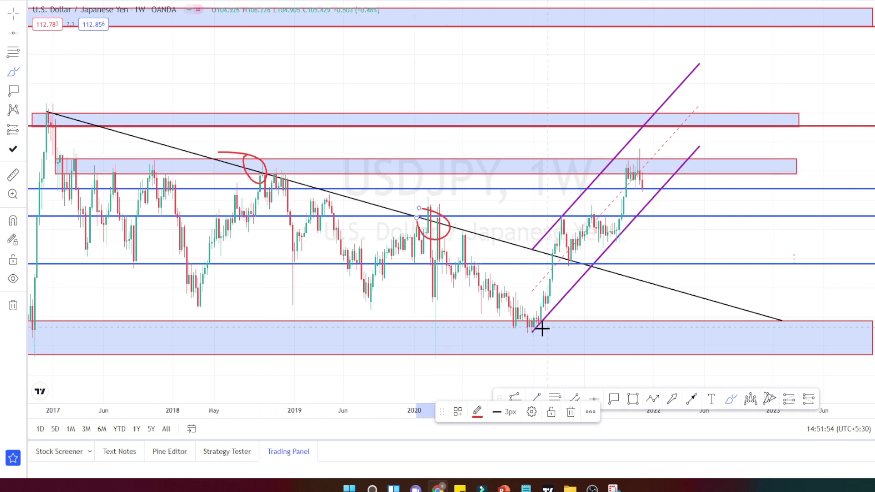
mouse_move(539, 328)
mouse_down()
mouse_move(533, 318)
mouse_move(531, 335)
mouse_move(562, 228)
mouse_move(575, 269)
mouse_move(587, 224)
mouse_move(599, 222)
mouse_move(615, 238)
mouse_move(634, 176)
mouse_up()
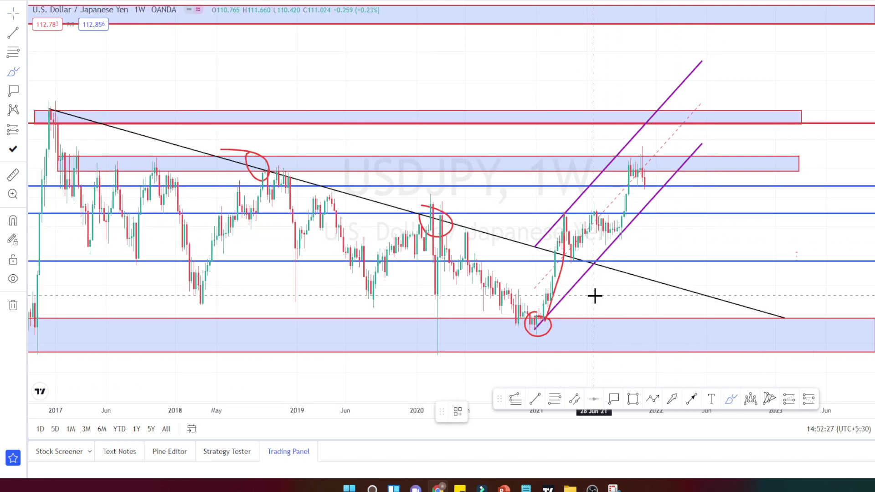
Step: Sketch red rising projections from the circled low, through a consolidation, up to the upper zone
drag(596, 292, 654, 223)
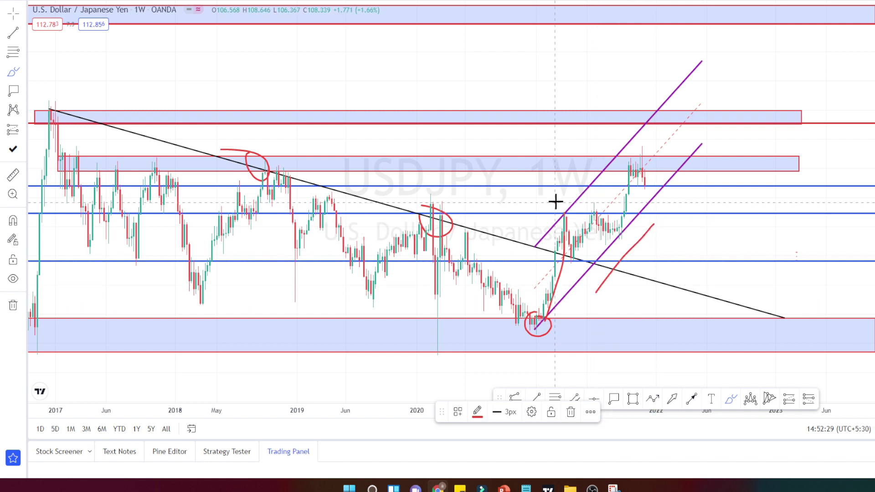
drag(556, 201, 589, 156)
scroll(588, 258, up, 3)
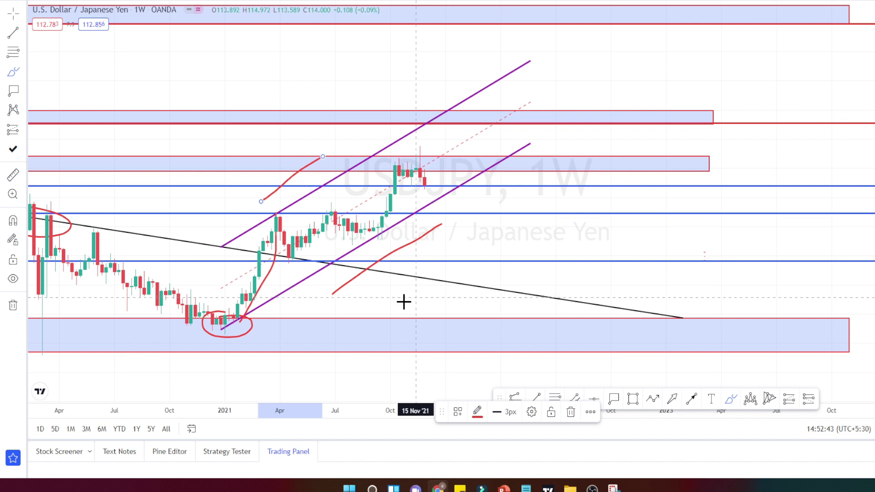
mouse_move(234, 319)
mouse_down()
mouse_move(258, 284)
mouse_move(274, 215)
mouse_move(272, 228)
mouse_move(274, 220)
mouse_move(378, 232)
mouse_up()
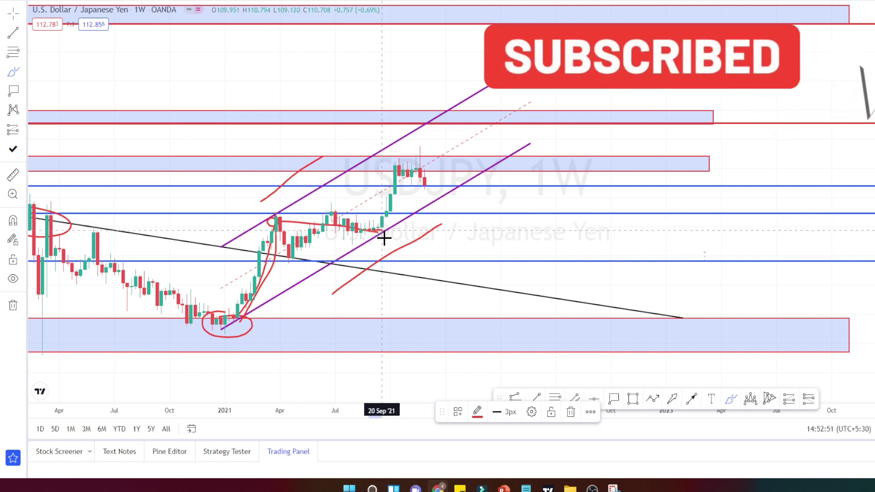
drag(379, 233, 401, 138)
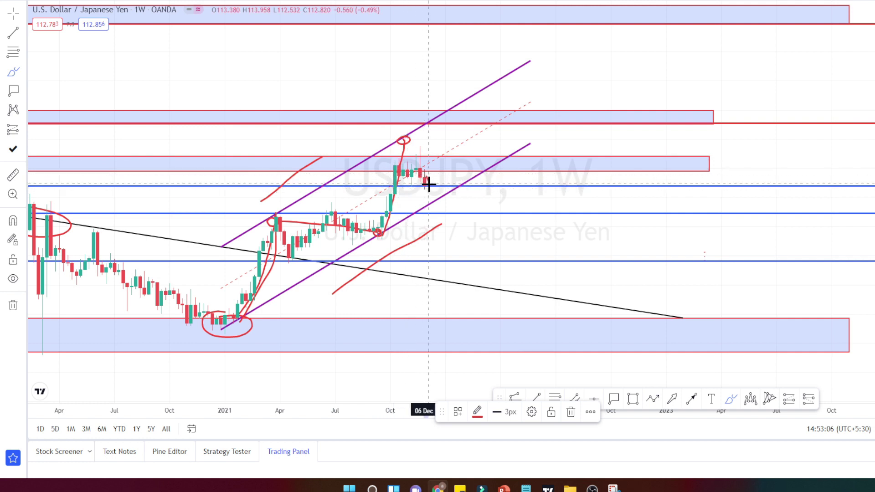
mouse_move(425, 179)
mouse_down()
mouse_move(447, 179)
mouse_move(439, 118)
mouse_move(433, 129)
mouse_move(445, 128)
mouse_up()
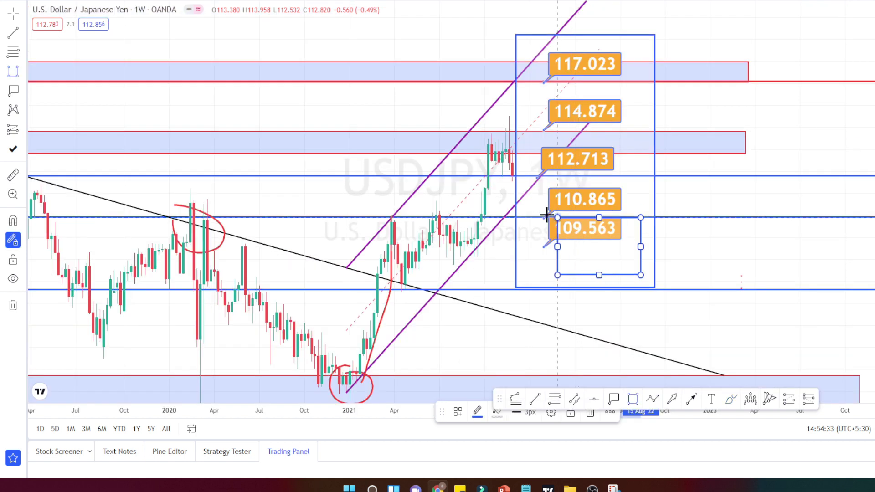
Step: Resize the box drawn beside the price labels
drag(556, 215, 530, 39)
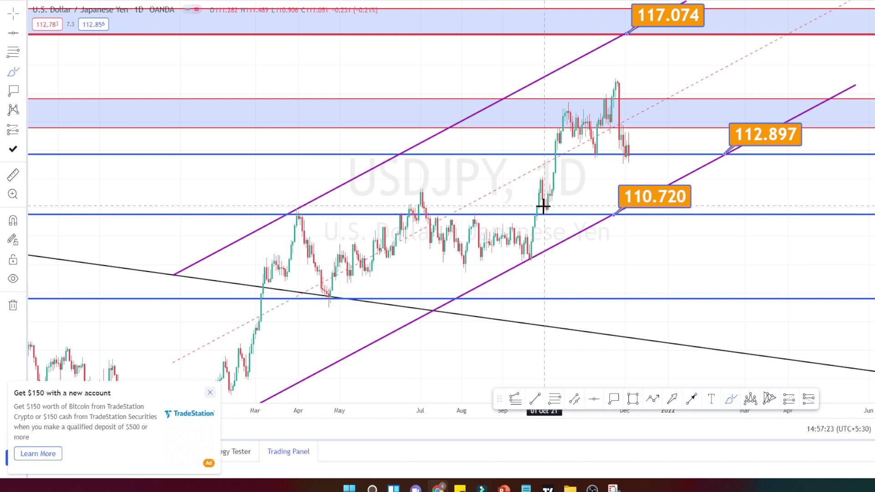
Step: Trace the recent daily swings in red: the dip, the climb to the newest high, the sell-off
mouse_move(545, 213)
mouse_down()
mouse_move(567, 105)
mouse_move(597, 159)
mouse_up()
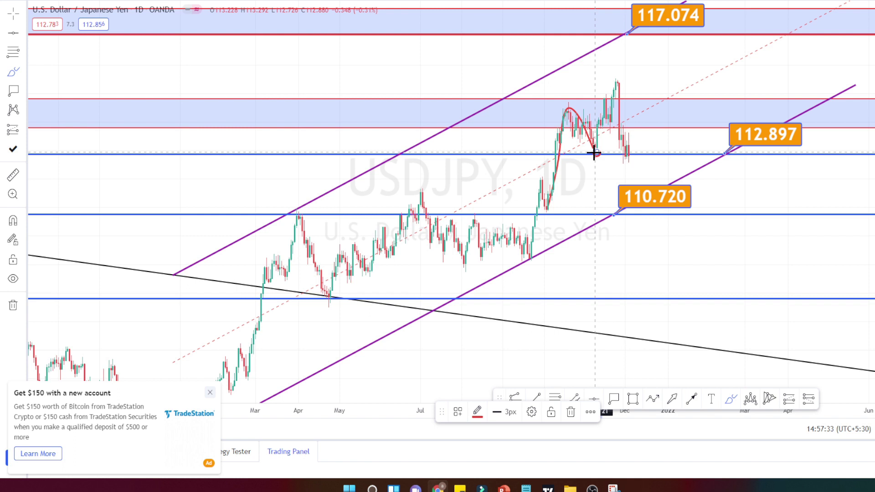
drag(594, 150, 612, 86)
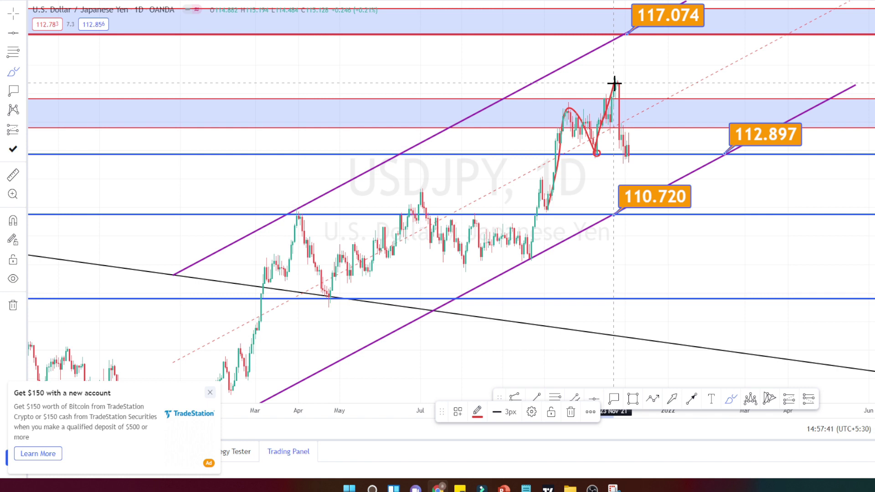
drag(614, 83, 625, 155)
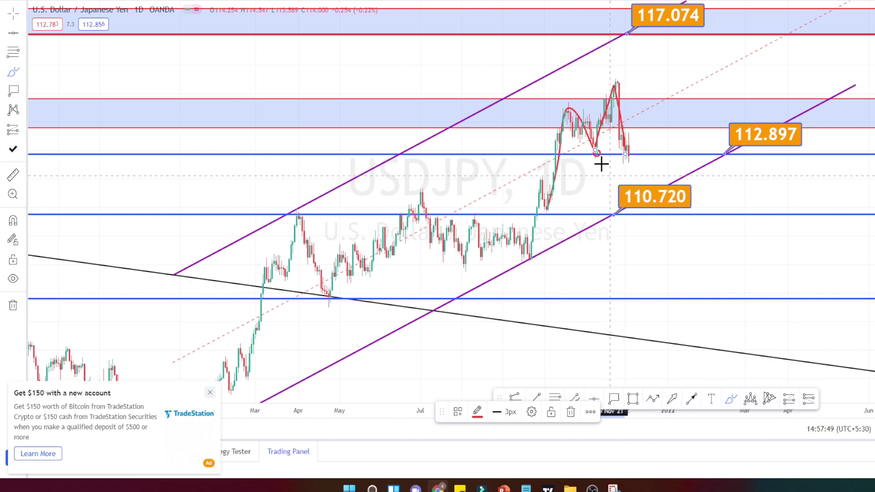
Step: Circle the pullback low and the latest candles at 112.897, then sketch a sideways zigzag
mouse_move(601, 162)
mouse_down()
mouse_move(590, 149)
mouse_move(598, 141)
mouse_move(614, 155)
mouse_up()
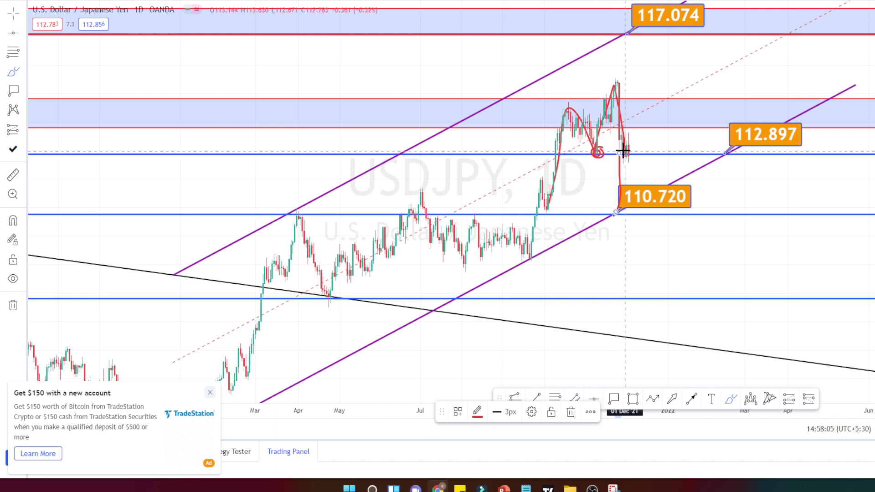
mouse_move(622, 144)
mouse_down()
mouse_move(636, 150)
mouse_move(621, 159)
mouse_move(631, 147)
mouse_up()
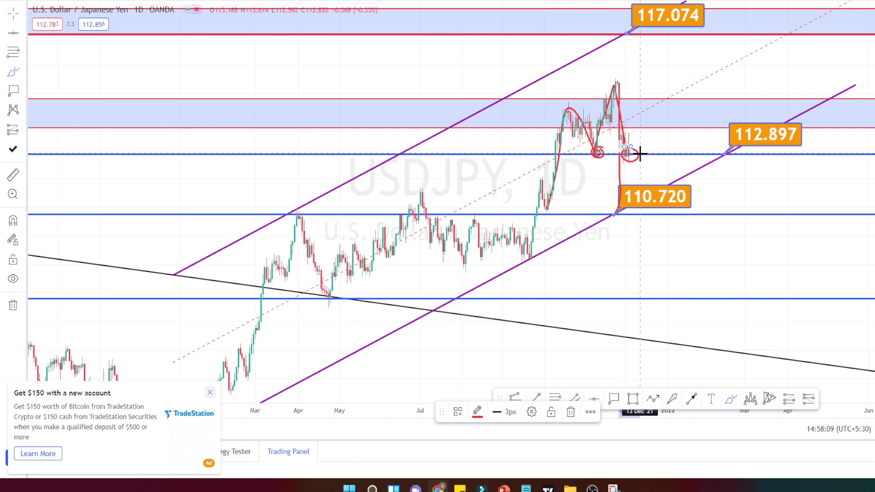
mouse_move(639, 154)
mouse_down()
mouse_move(640, 141)
mouse_move(647, 146)
mouse_move(666, 122)
mouse_move(675, 156)
mouse_move(699, 129)
mouse_move(710, 147)
mouse_move(702, 53)
mouse_up()
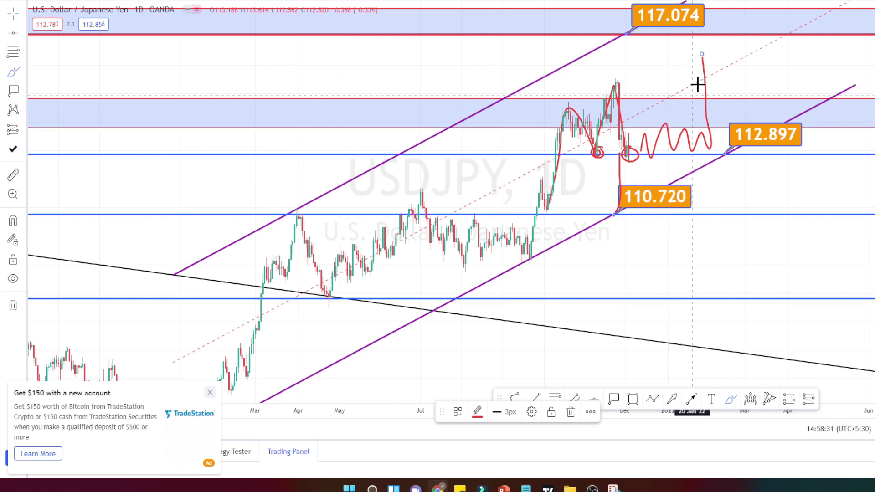
Step: Circle the 117.074 target price label in red
mouse_move(642, 41)
mouse_down()
mouse_move(611, 24)
mouse_move(628, 6)
mouse_move(720, 9)
mouse_move(711, 35)
mouse_move(649, 48)
mouse_up()
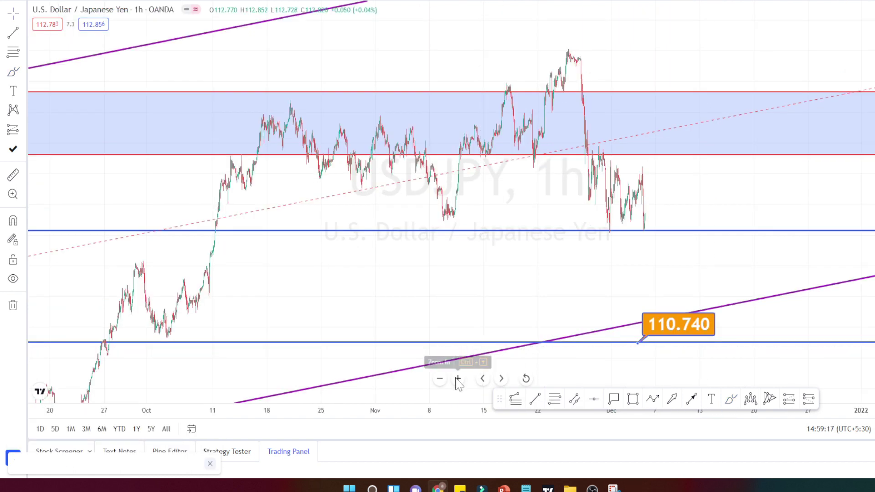
Step: Zoom in on the latest 1h candles and draw a falling trend line from the lower high to the blue support line
click(458, 378)
click(457, 378)
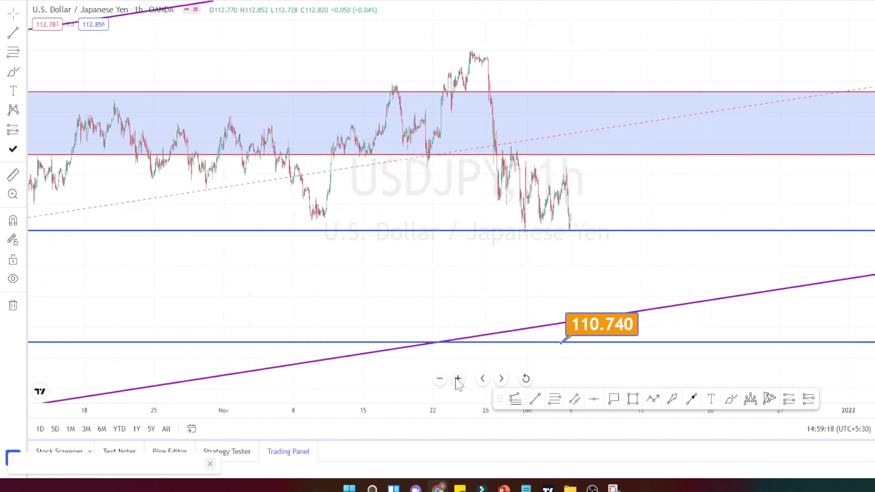
click(457, 378)
click(458, 379)
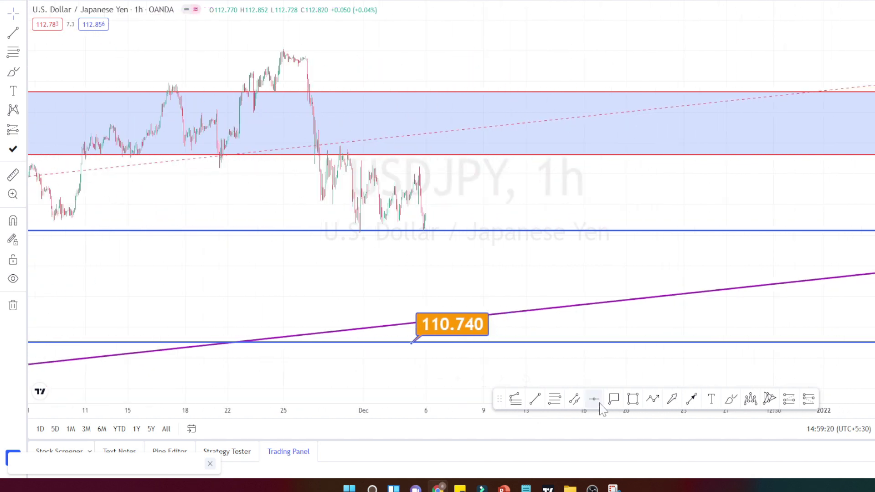
click(535, 399)
click(334, 146)
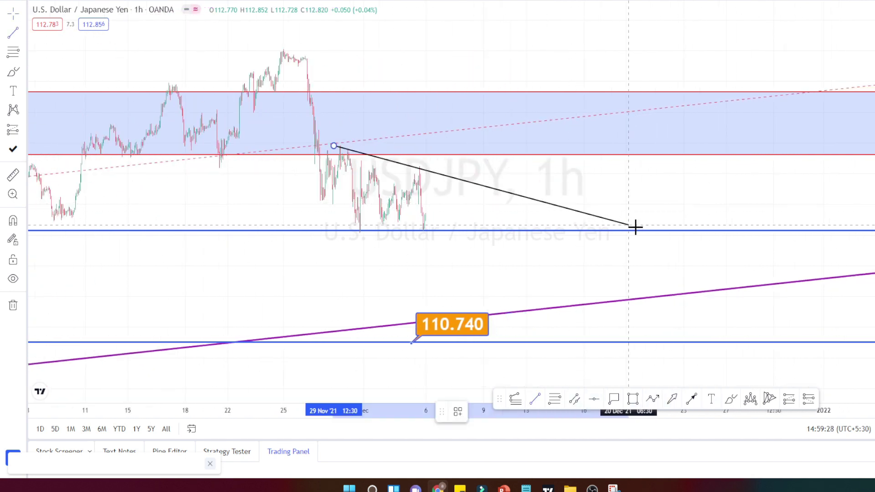
click(667, 235)
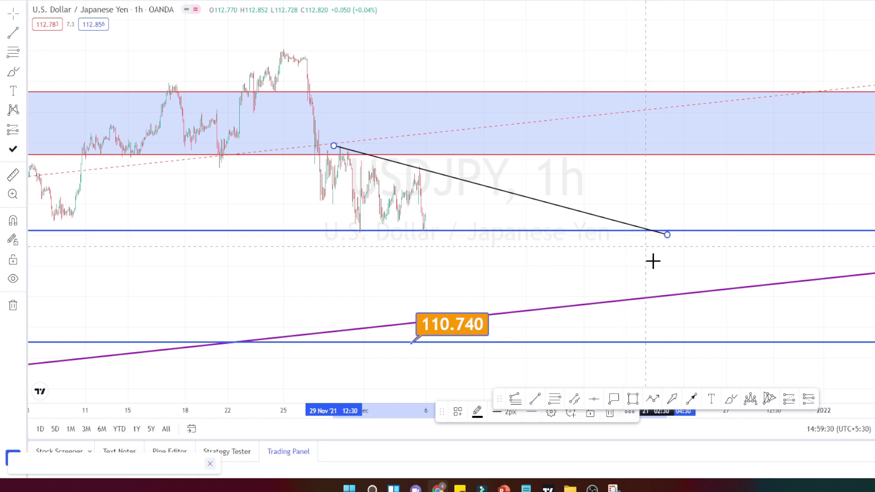
Step: Mark the zone's lower-edge tests in red and trace the recent lows and the late-November drop
click(730, 400)
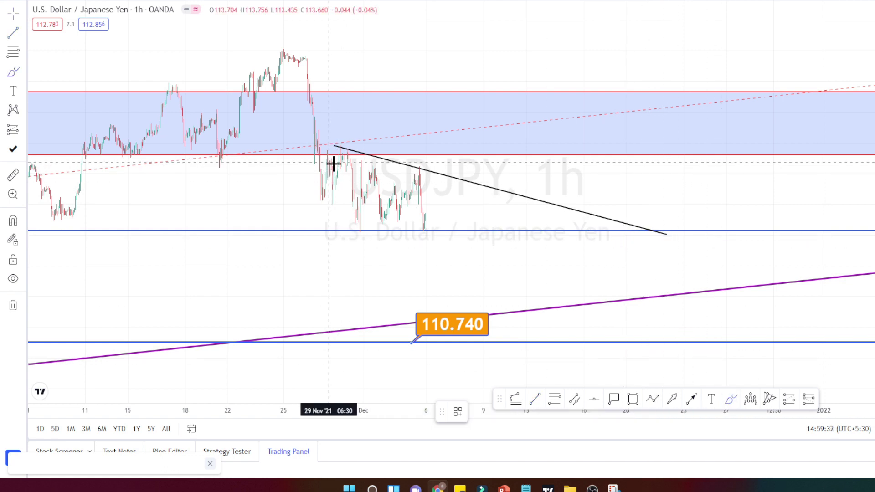
mouse_move(425, 153)
mouse_down()
mouse_move(444, 151)
mouse_move(434, 148)
mouse_up()
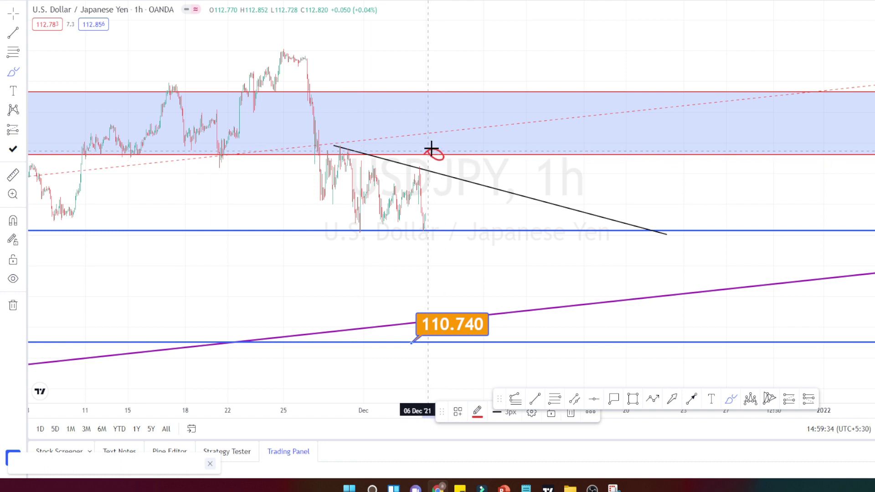
drag(486, 150, 492, 149)
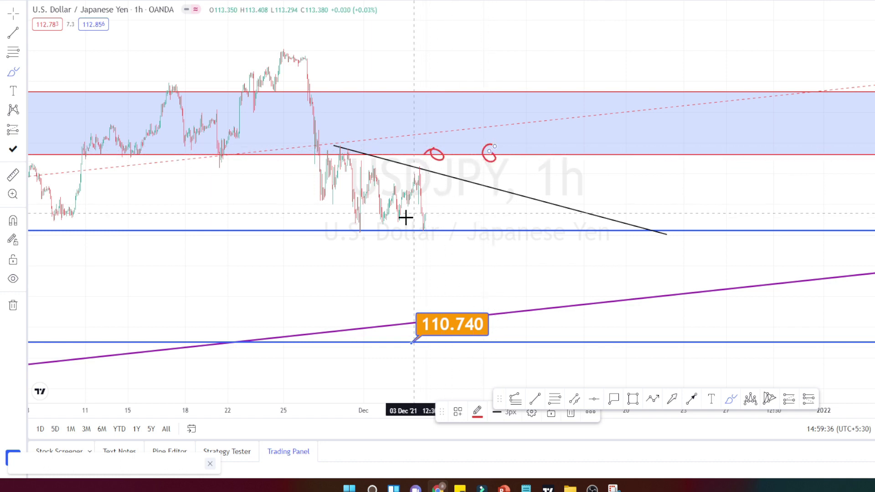
mouse_move(355, 224)
mouse_down()
mouse_move(351, 233)
mouse_move(418, 221)
mouse_up()
drag(320, 203, 404, 231)
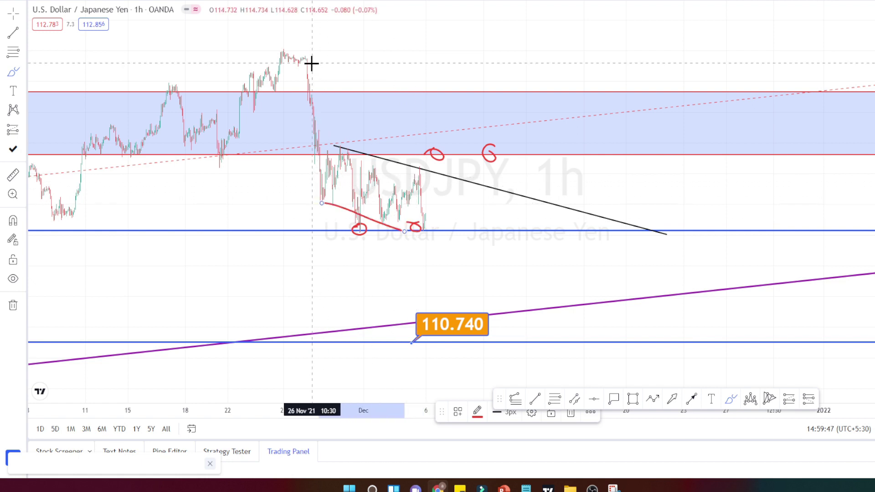
drag(311, 64, 336, 205)
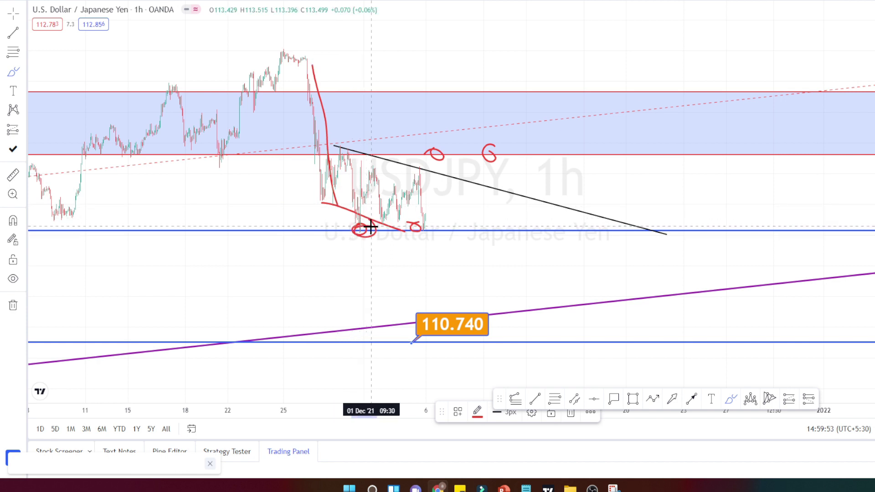
Step: Sketch a red projected drop to 110.740 with a rebound to the trendline, then zoom out
drag(391, 233, 400, 342)
drag(415, 339, 468, 168)
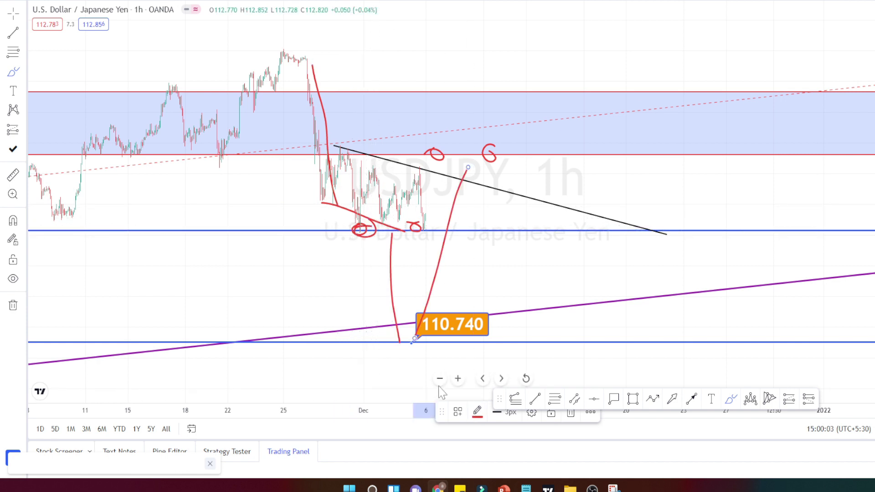
click(439, 380)
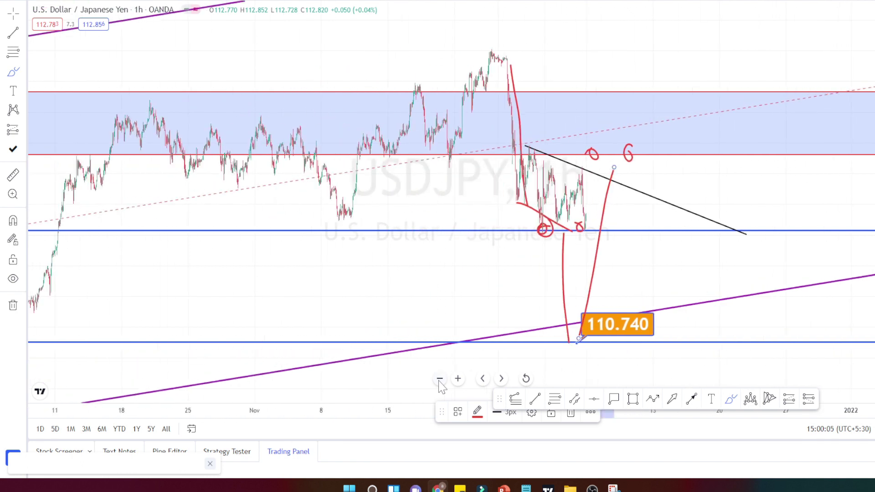
click(440, 380)
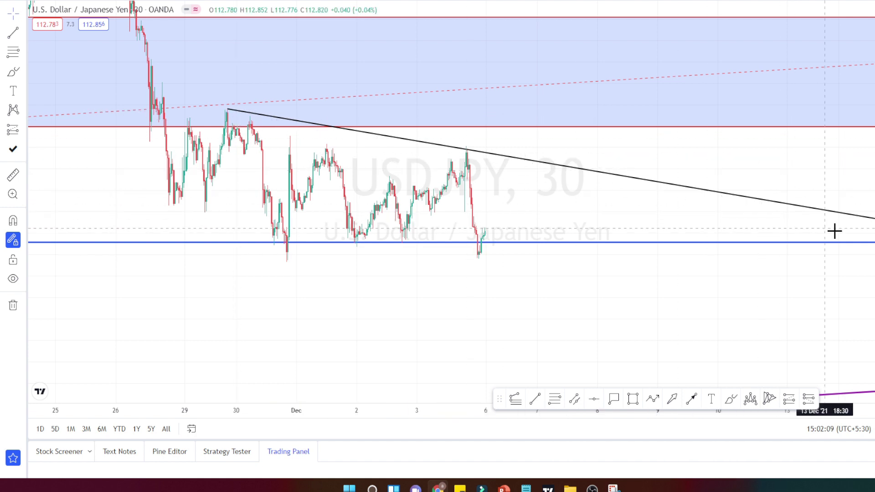
Step: Circle the recent 30m high and the earlier low at support, and sketch a drop below support
click(731, 400)
mouse_move(467, 148)
mouse_down()
mouse_move(485, 243)
mouse_move(474, 250)
mouse_move(484, 256)
mouse_up()
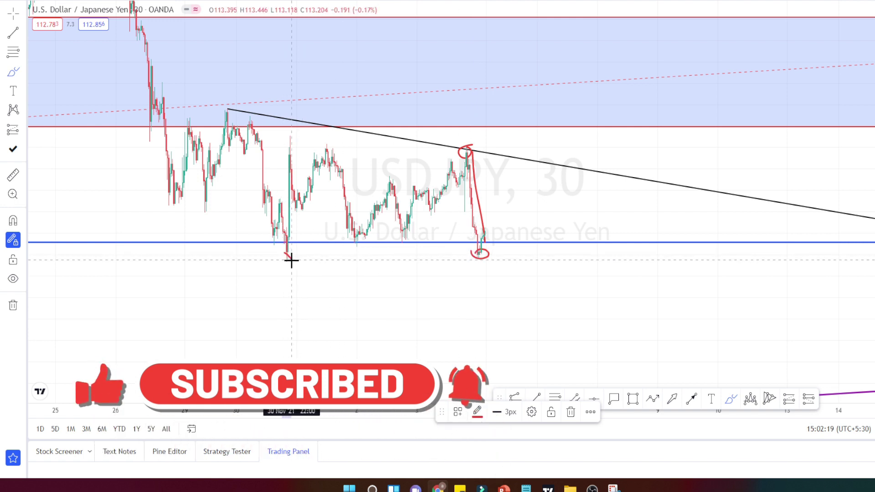
drag(286, 249, 286, 250)
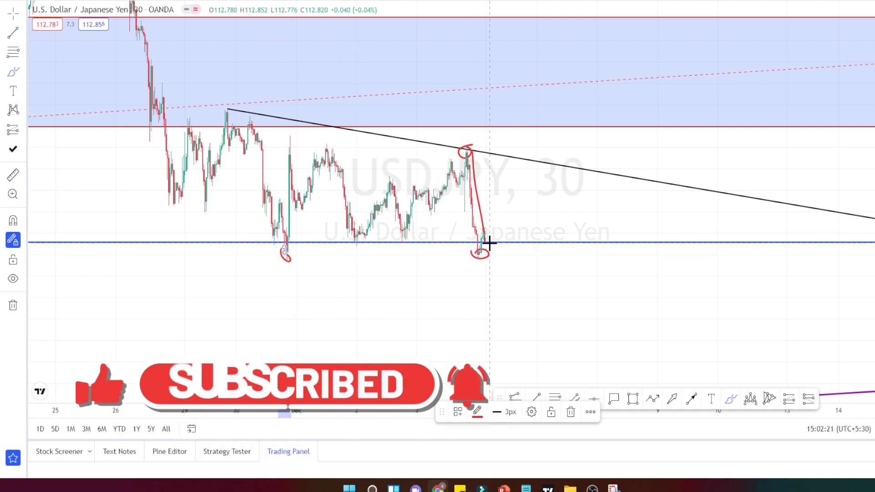
drag(490, 245, 501, 304)
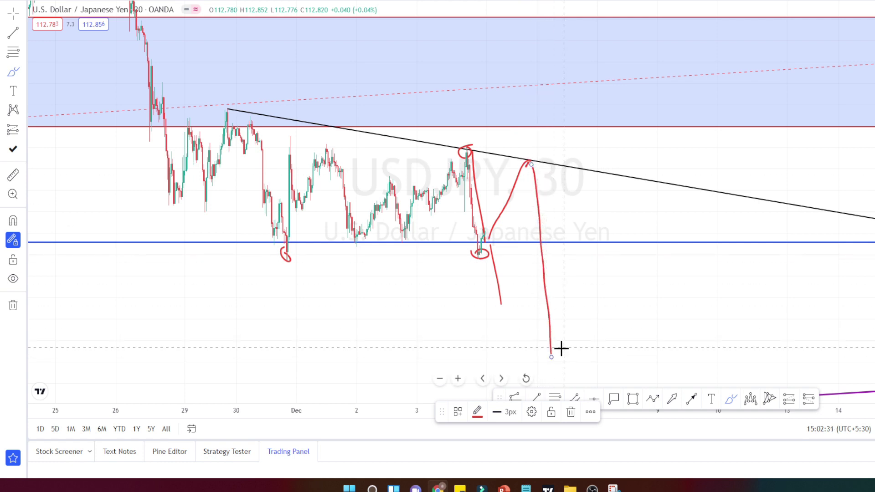
Step: Sketch red swings between support and the trendline with a breakout, then undo the last two strokes
drag(480, 160, 486, 234)
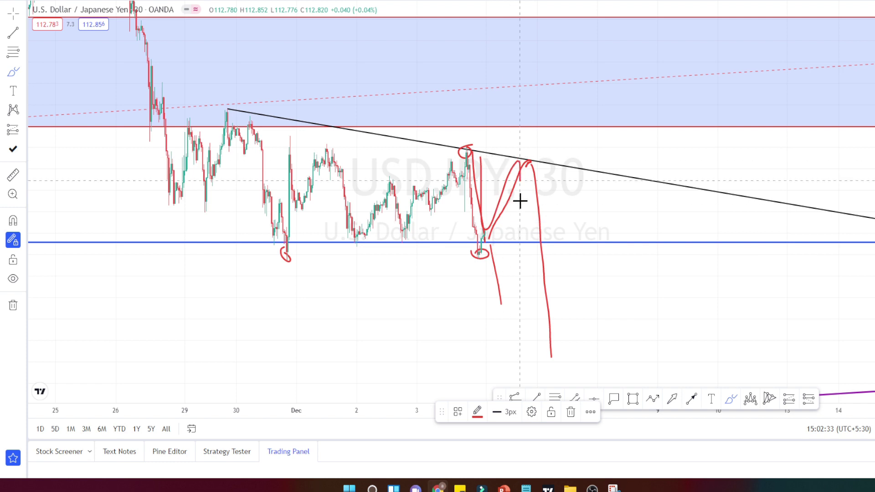
drag(519, 200, 545, 202)
drag(586, 236, 629, 184)
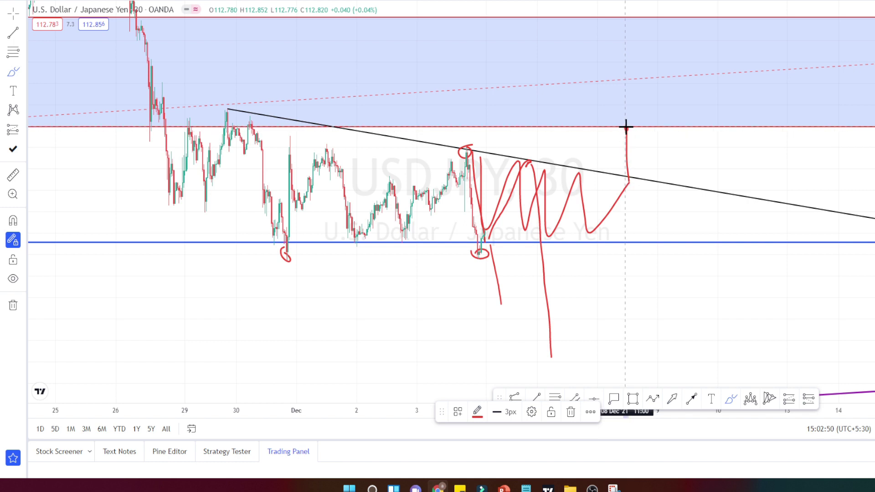
drag(626, 126, 643, 351)
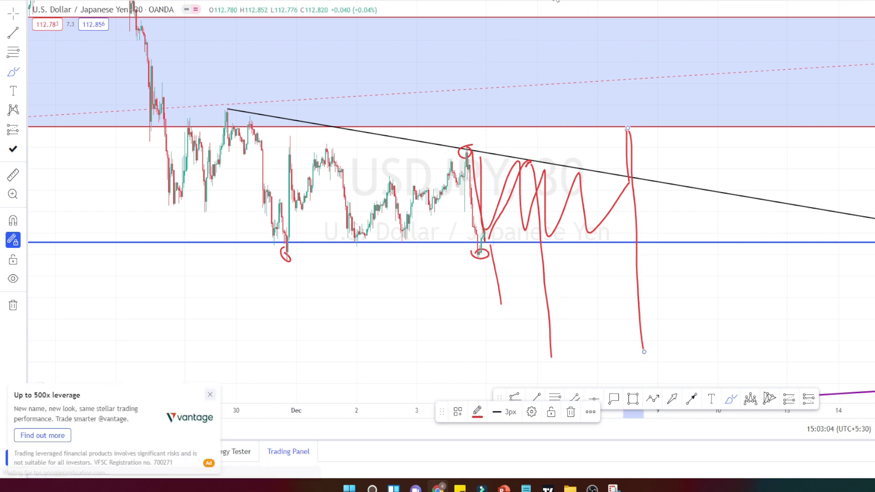
click(555, 2)
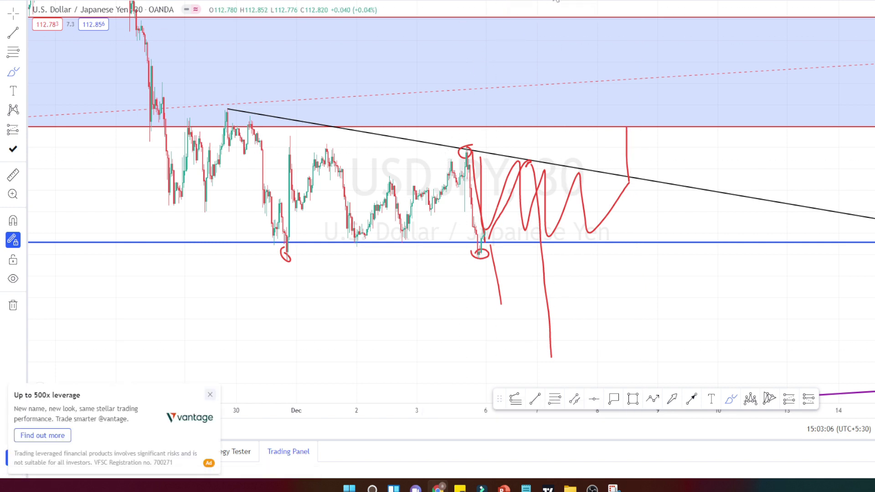
click(555, 2)
click(555, 1)
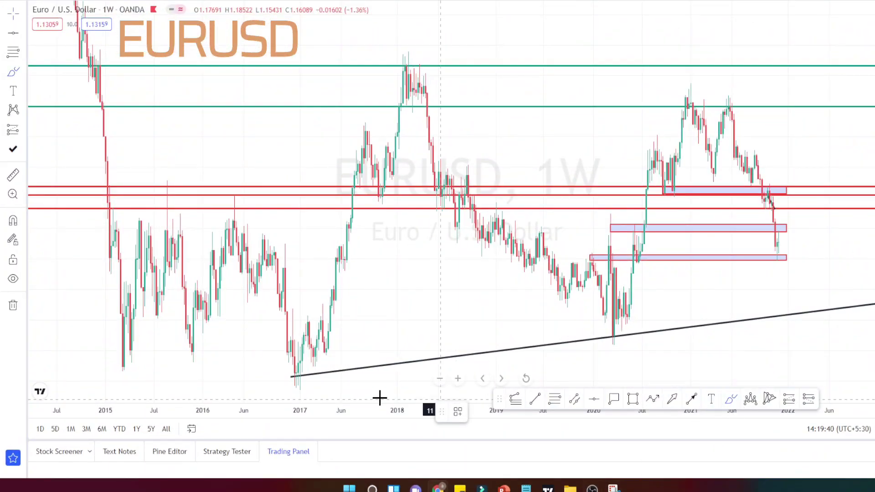
Step: Draw a red line beneath the trendline, trace the 2017–2018 rally and label the 2018 high
drag(321, 386, 756, 346)
mouse_move(297, 371)
mouse_down()
mouse_move(310, 371)
mouse_move(283, 367)
mouse_move(297, 370)
mouse_move(382, 193)
mouse_move(409, 63)
mouse_up()
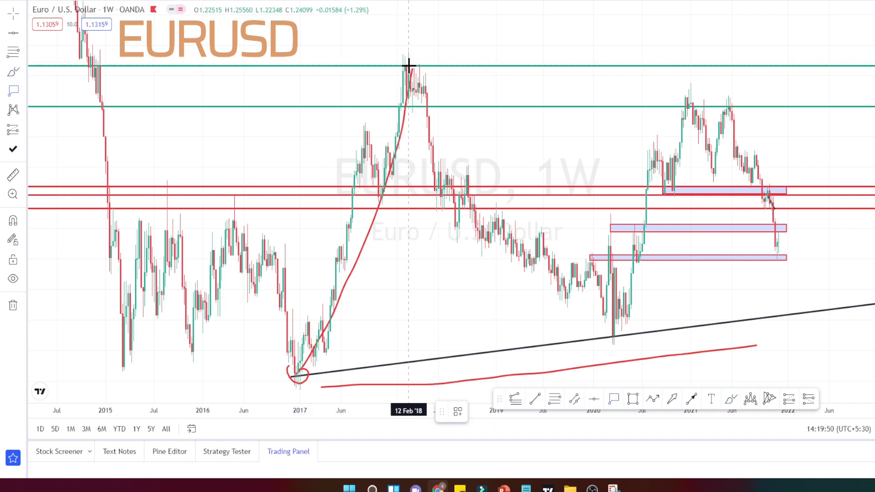
click(409, 65)
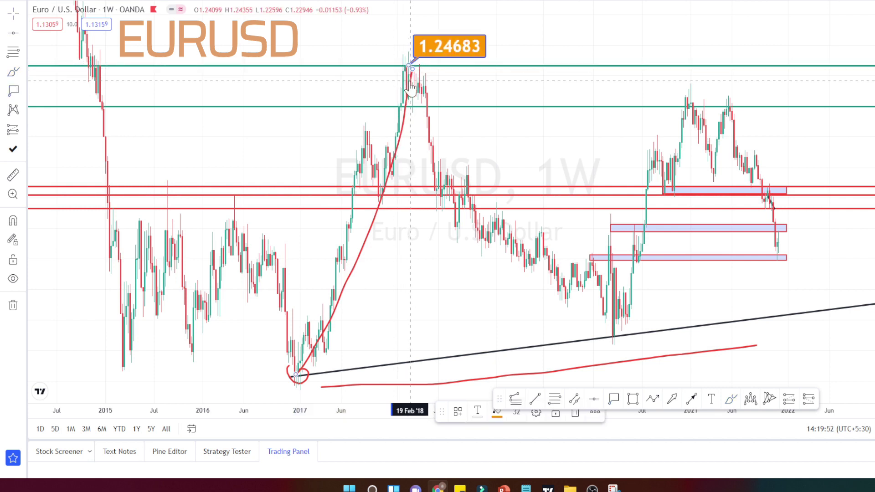
drag(409, 66, 562, 252)
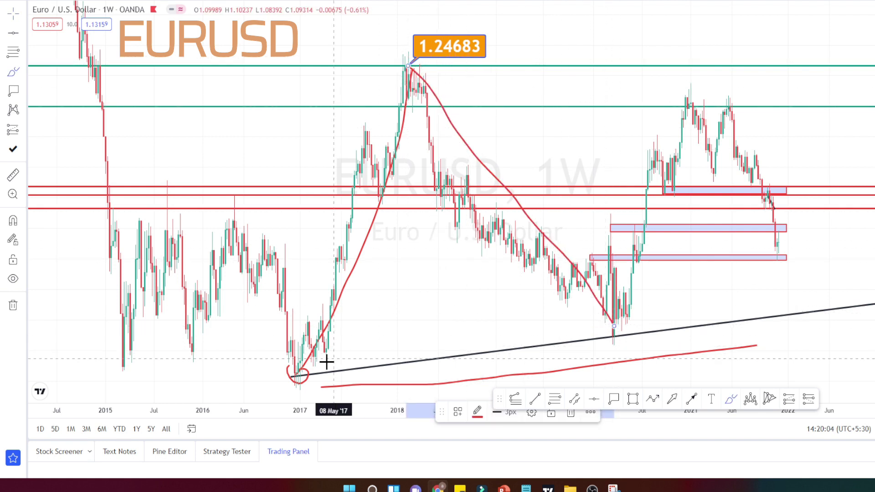
Step: Sketch red strokes from the 2017 low to the 2020 low and the rise after it
mouse_move(296, 373)
mouse_down()
mouse_move(469, 392)
mouse_move(621, 374)
mouse_up()
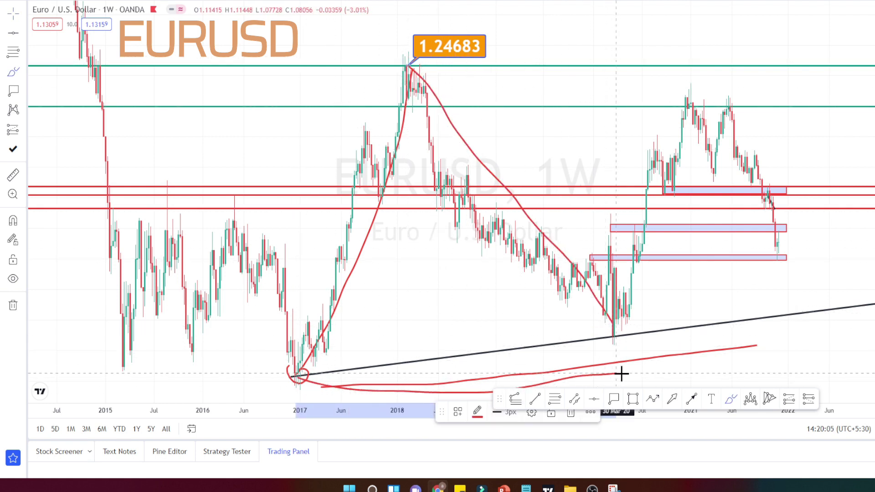
click(620, 326)
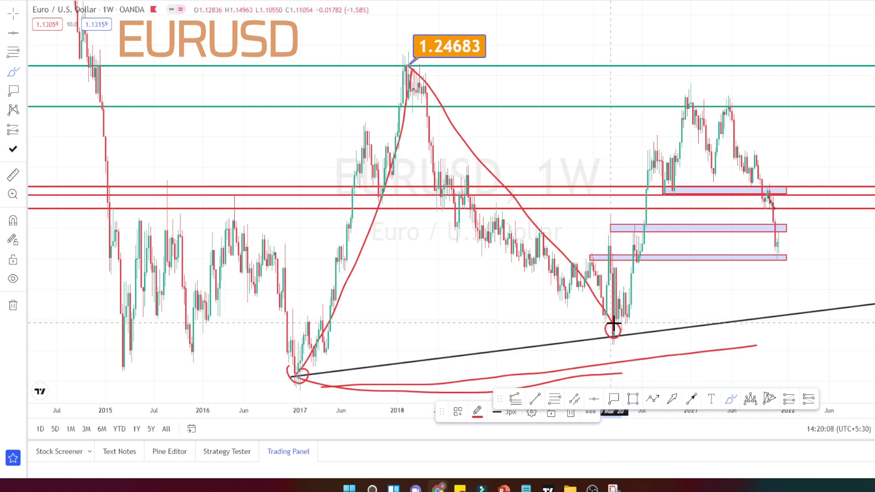
drag(378, 369, 630, 328)
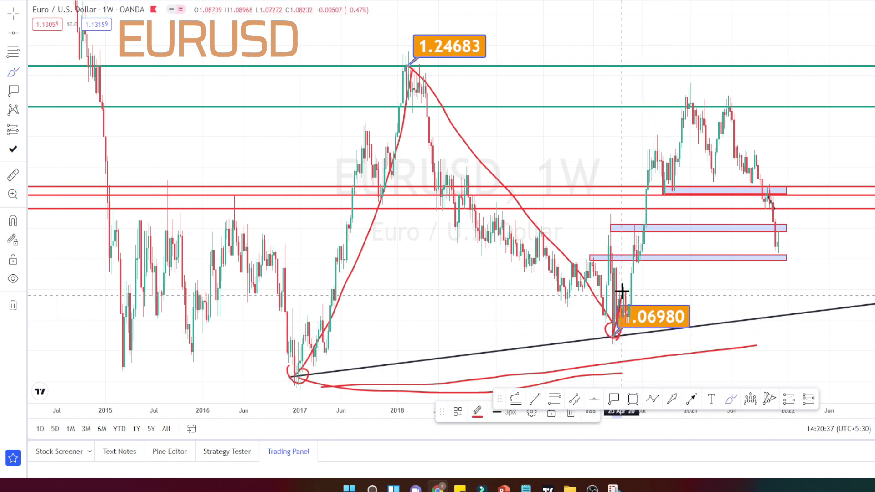
mouse_move(629, 274)
mouse_down()
mouse_move(683, 108)
mouse_move(701, 121)
mouse_move(722, 171)
mouse_move(725, 106)
mouse_move(774, 203)
mouse_move(785, 307)
mouse_move(777, 309)
mouse_up()
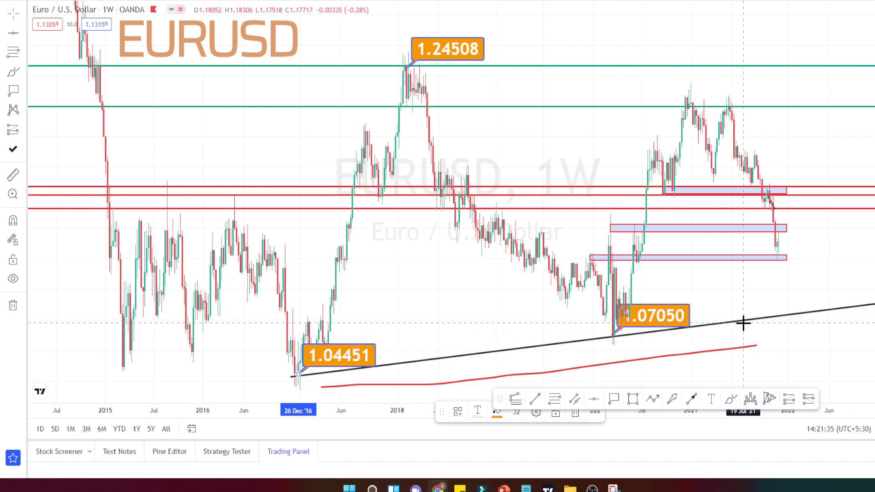
Step: Circle where EURUSD reaches the rising weekly trendline and sketch a red fall down to it
click(731, 400)
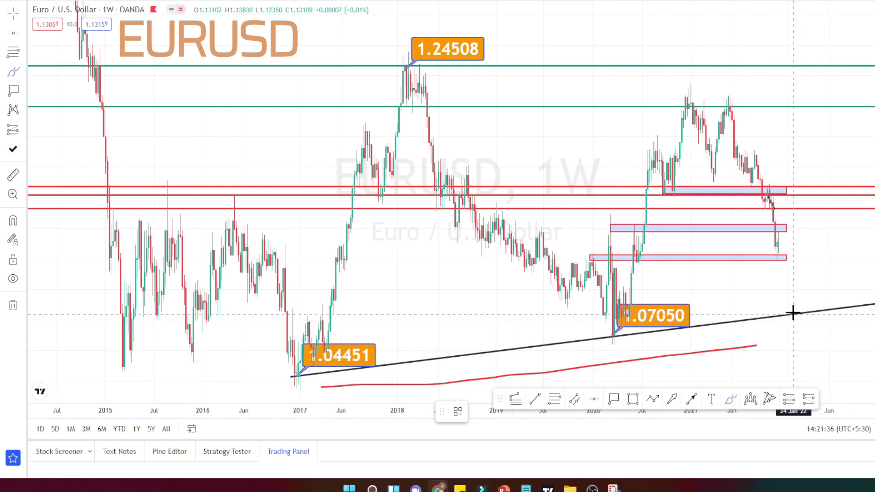
mouse_move(793, 313)
mouse_down()
mouse_move(781, 314)
mouse_move(802, 311)
mouse_up()
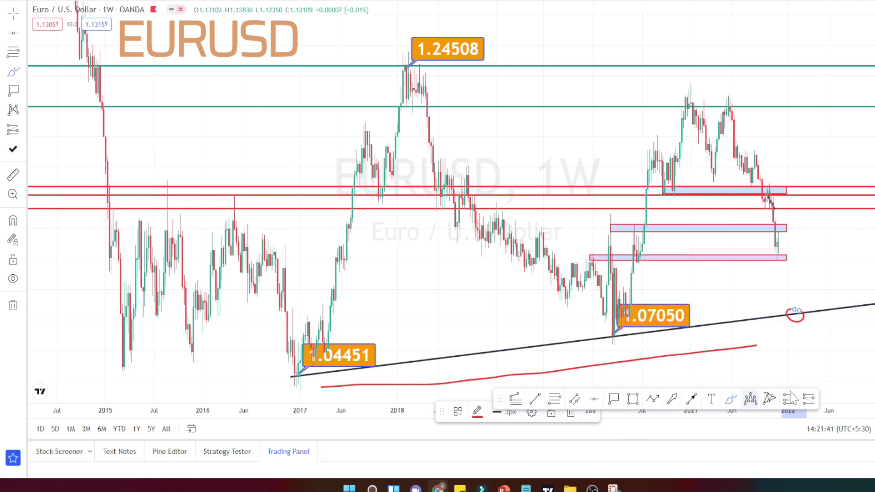
mouse_move(781, 113)
mouse_down()
mouse_move(834, 318)
mouse_move(821, 161)
mouse_up()
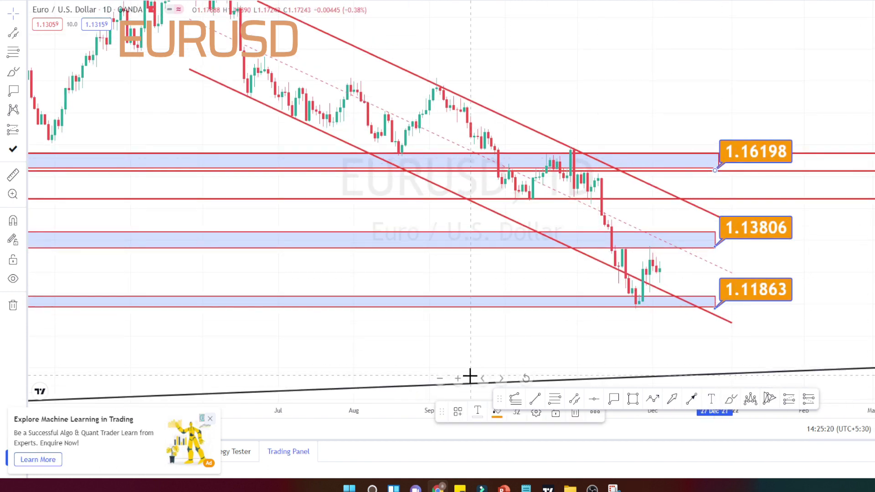
Step: Zoom out, deselect the channel and circle the recent lows near the channel bottom and 1.11863
click(440, 383)
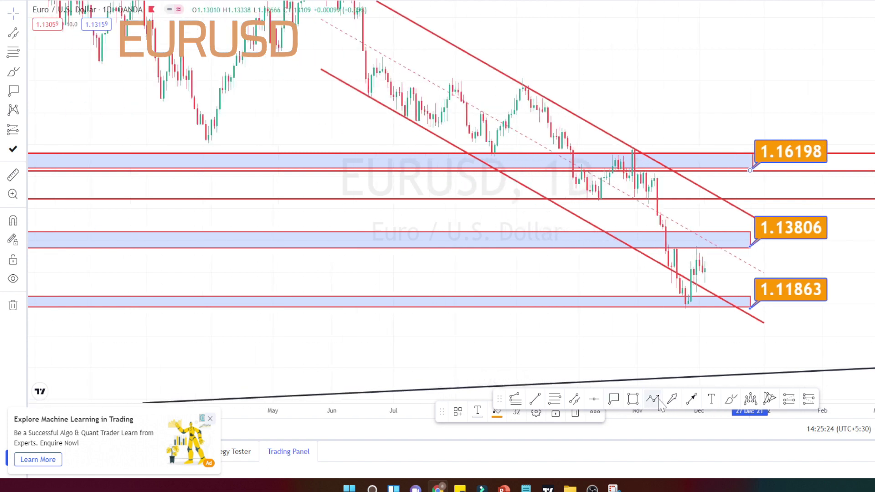
click(644, 312)
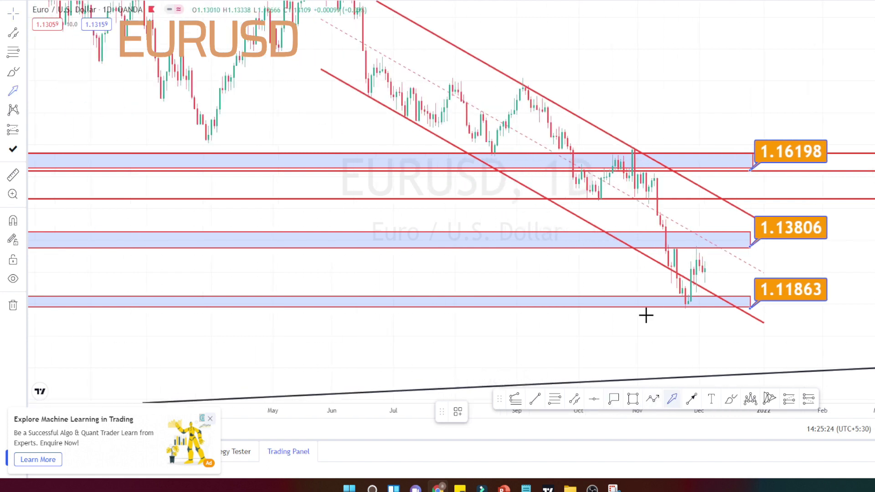
click(730, 399)
mouse_move(661, 264)
mouse_down()
mouse_move(682, 255)
mouse_move(660, 256)
mouse_up()
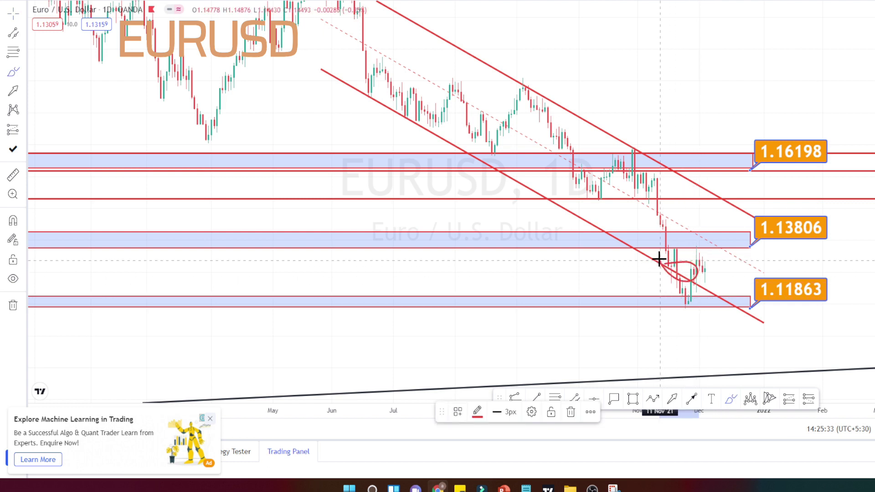
mouse_move(683, 295)
mouse_down()
mouse_move(697, 299)
mouse_move(688, 308)
mouse_move(679, 295)
mouse_up()
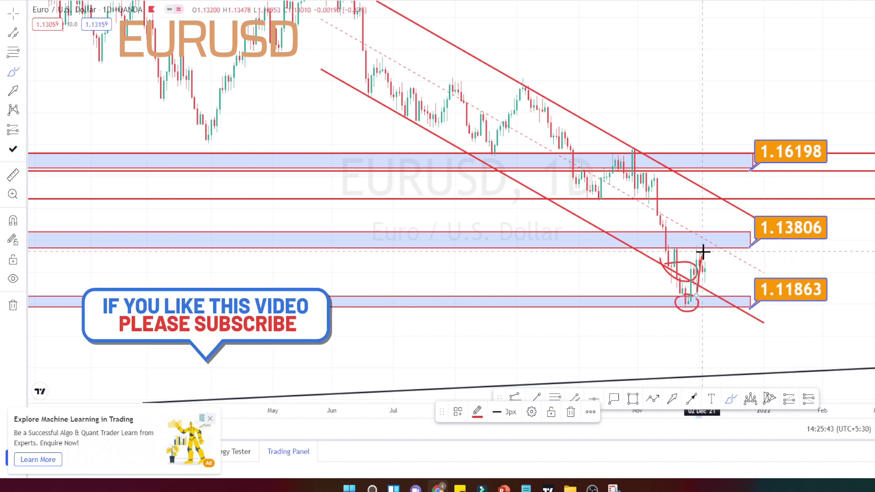
Step: Sketch red up-and-down swings inside the channel and a breakout toward the 1.16198 zone
drag(703, 252, 715, 293)
mouse_move(717, 248)
mouse_down()
mouse_move(726, 294)
mouse_move(734, 254)
mouse_move(741, 291)
mouse_up()
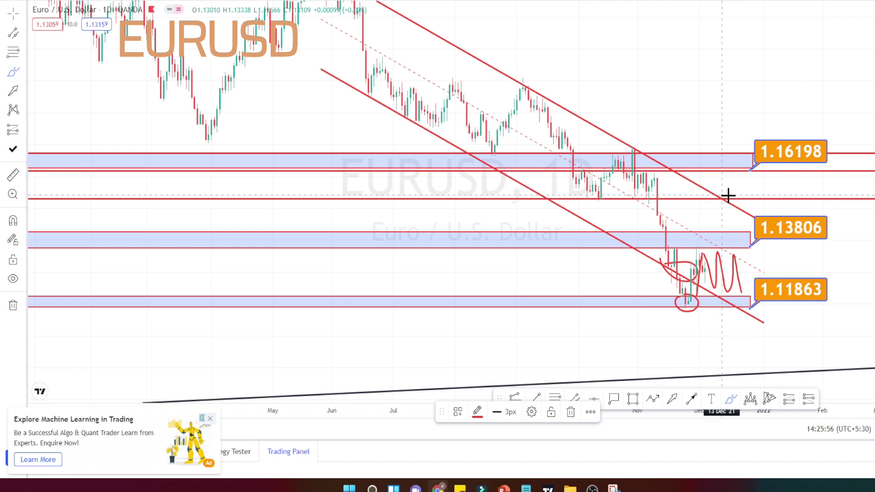
mouse_move(728, 196)
mouse_down()
mouse_move(720, 209)
mouse_move(724, 193)
mouse_up()
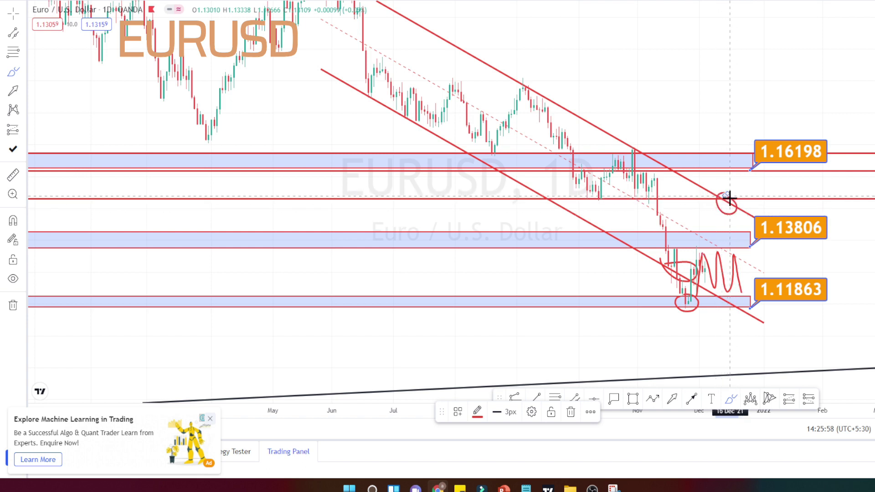
drag(727, 206, 738, 173)
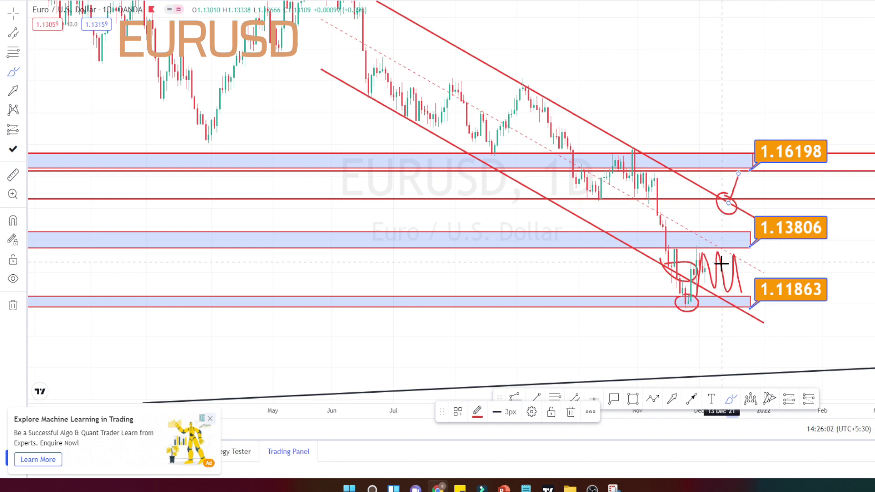
drag(724, 286, 726, 345)
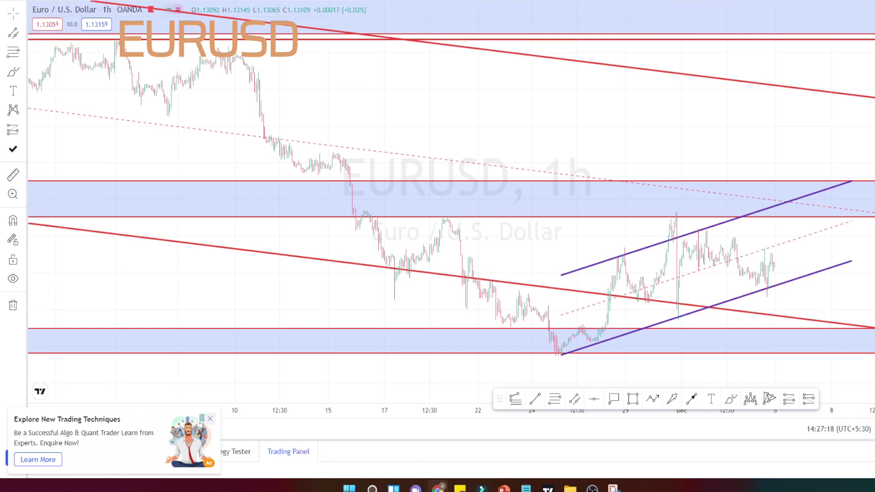
Step: Draw a descending black trend line across the chart and label the 1h swing low at 1.11875
click(534, 399)
mouse_move(237, 52)
mouse_down()
mouse_move(498, 193)
mouse_move(599, 307)
mouse_move(603, 349)
mouse_up()
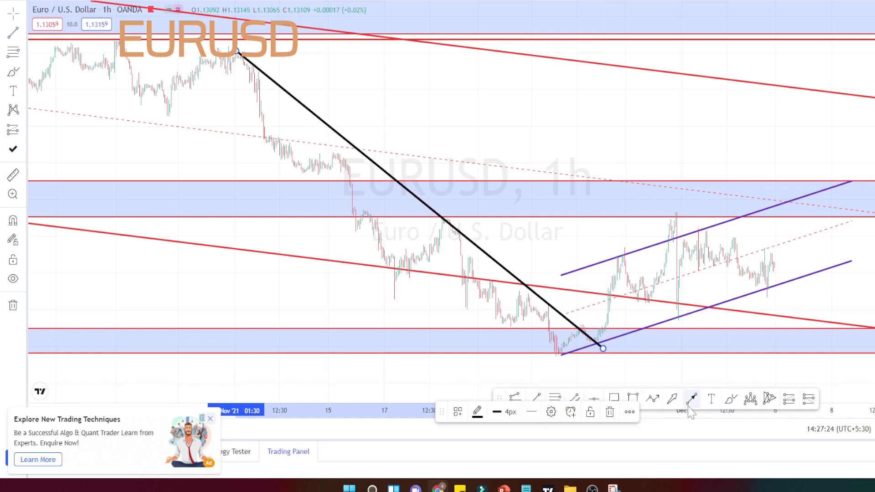
click(614, 399)
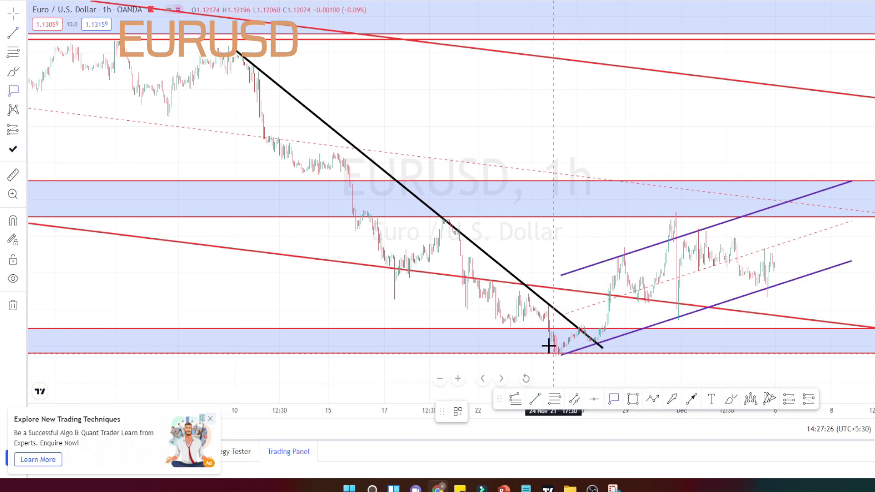
click(564, 354)
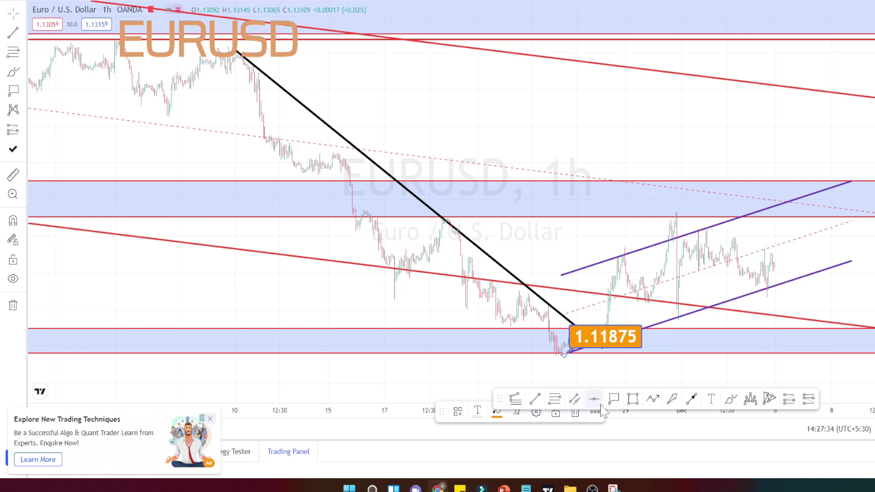
click(691, 399)
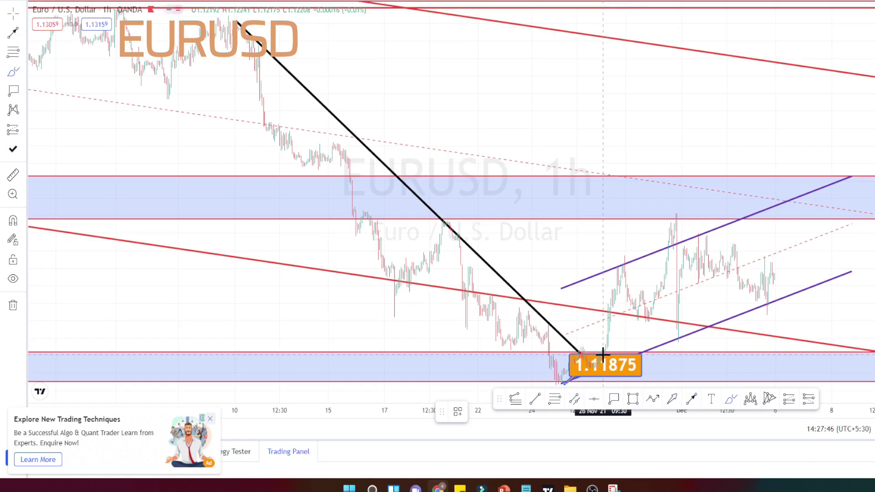
Step: Sketch red freehand zigzags bouncing between the lower zone and the upper channel line
mouse_move(603, 355)
mouse_down()
mouse_move(619, 266)
mouse_move(691, 336)
mouse_move(676, 221)
mouse_move(678, 231)
mouse_up()
mouse_move(698, 247)
mouse_down()
mouse_move(768, 301)
mouse_move(745, 220)
mouse_up()
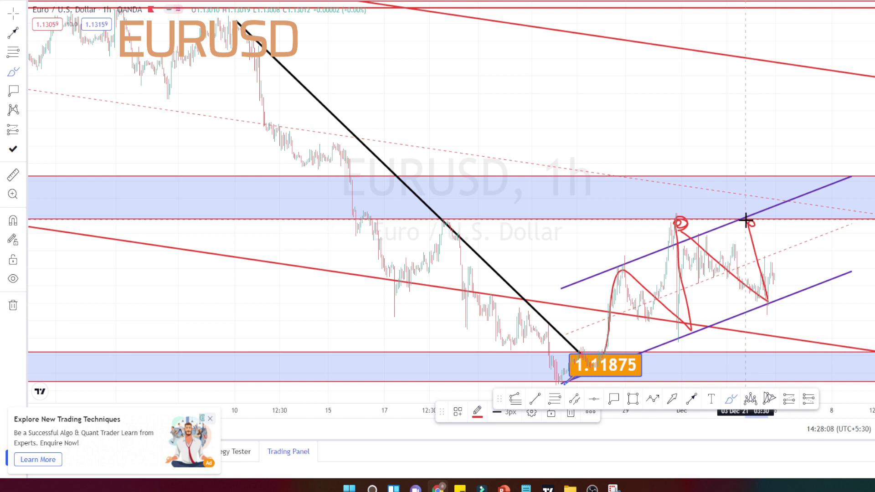
mouse_move(746, 220)
mouse_down()
mouse_move(800, 287)
mouse_move(783, 219)
mouse_up()
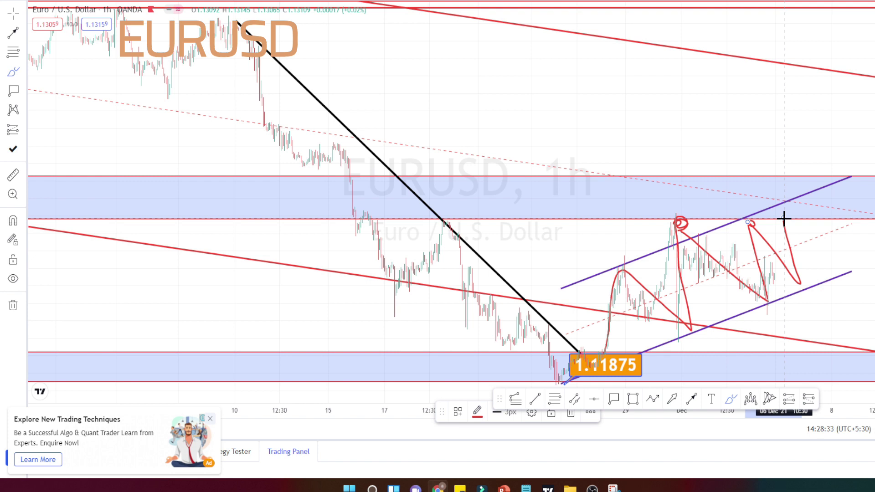
mouse_move(785, 219)
mouse_down()
mouse_move(833, 326)
mouse_move(851, 396)
mouse_up()
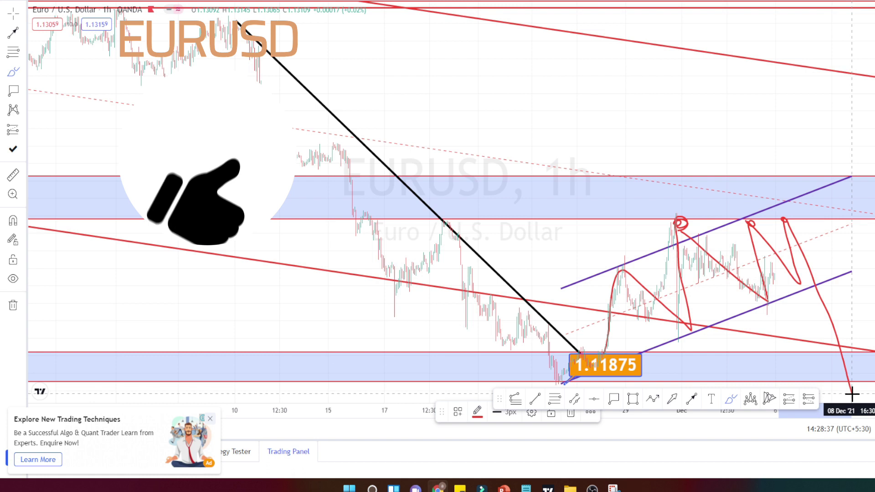
mouse_move(851, 342)
mouse_down()
mouse_move(851, 234)
mouse_move(869, 341)
mouse_move(868, 227)
mouse_up()
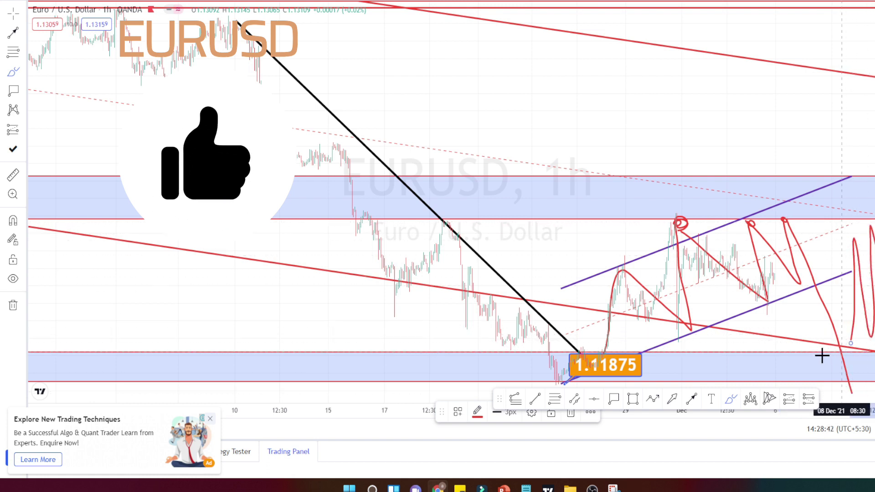
Step: Circle the target in the lower support zone and the touch on the upper channel line
mouse_move(827, 353)
mouse_down()
mouse_move(839, 376)
mouse_move(812, 350)
mouse_move(842, 353)
mouse_up()
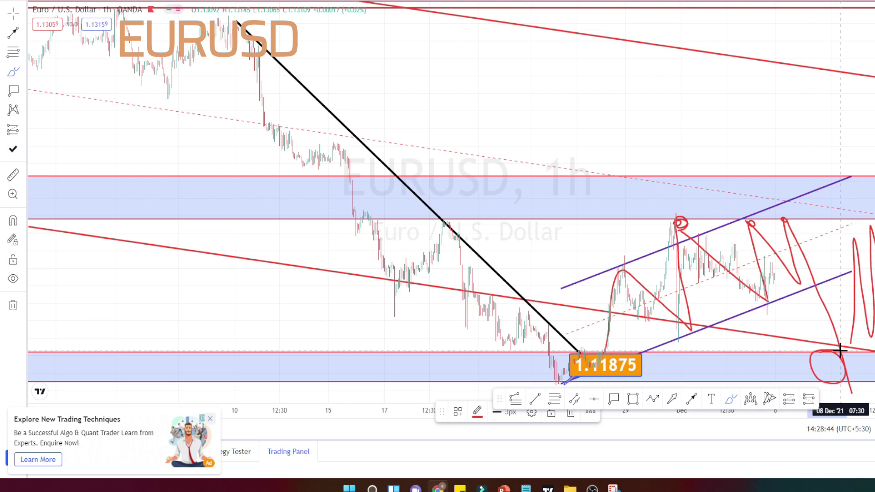
drag(854, 412, 852, 406)
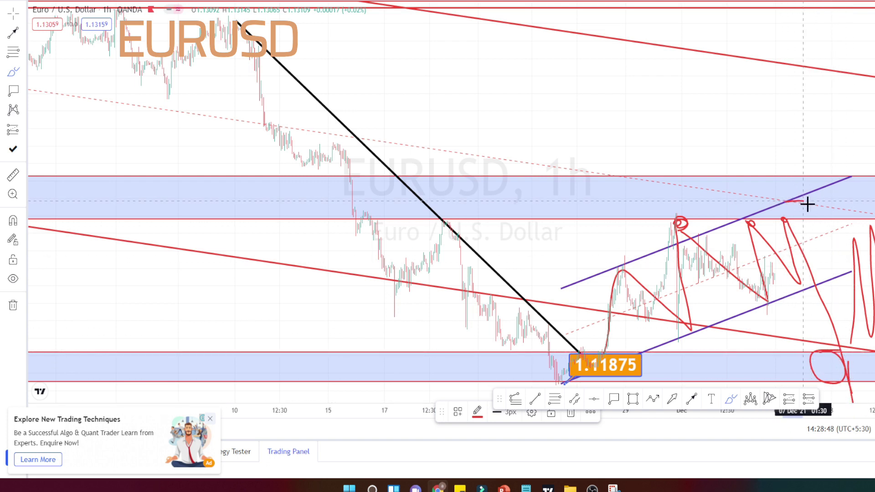
mouse_move(806, 203)
mouse_down()
mouse_move(767, 214)
mouse_move(791, 175)
mouse_move(806, 220)
mouse_move(806, 143)
mouse_move(800, 152)
mouse_move(825, 162)
mouse_up()
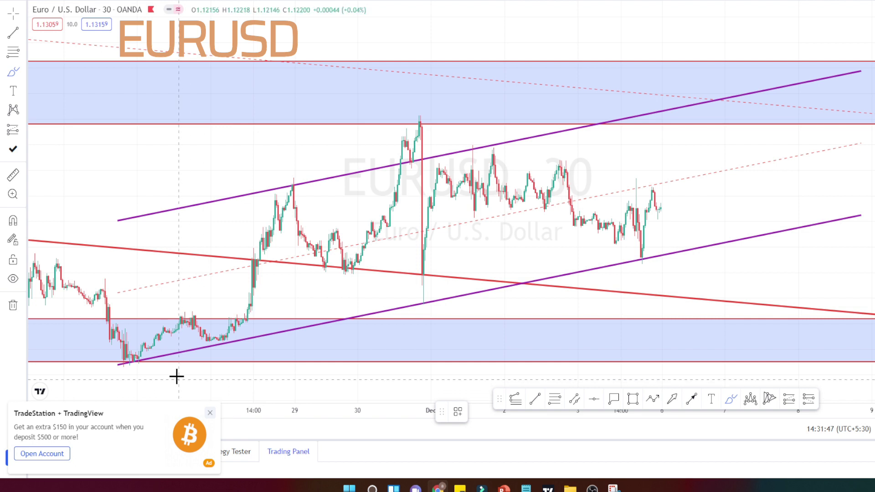
Step: Sketch red curves below and along the channel, and circle the peak candle's top
drag(176, 374, 593, 298)
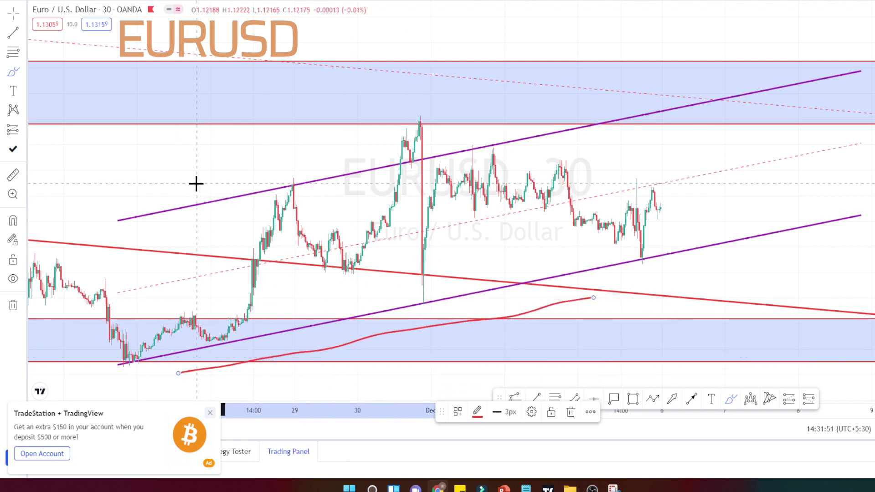
drag(200, 183, 480, 134)
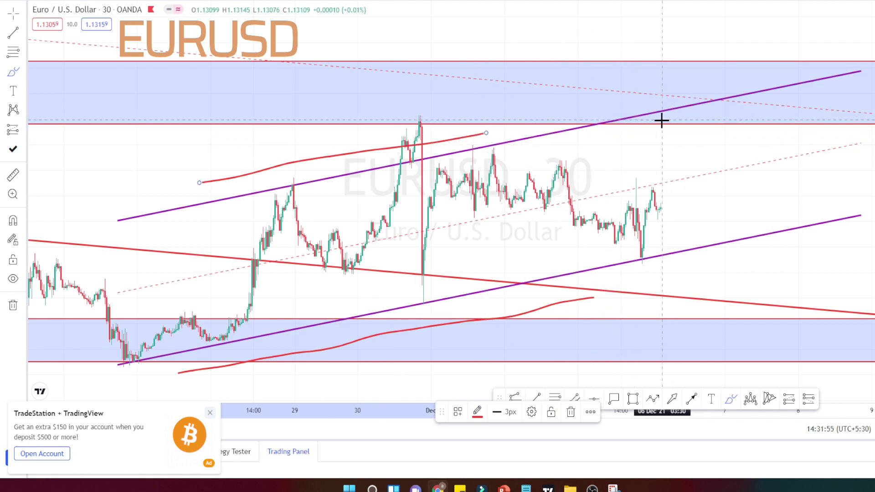
mouse_move(665, 119)
mouse_down()
mouse_move(710, 215)
mouse_move(736, 133)
mouse_move(769, 236)
mouse_move(804, 119)
mouse_move(825, 326)
mouse_move(822, 315)
mouse_move(843, 318)
mouse_move(828, 314)
mouse_move(843, 129)
mouse_move(864, 124)
mouse_up()
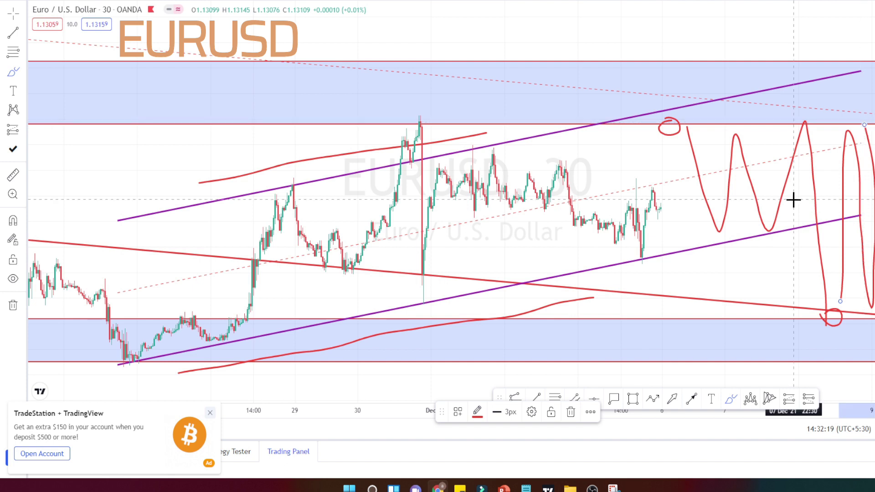
Step: Pan the chart for room on the right and draw a tall red swing down to the lower zone
drag(793, 201, 546, 203)
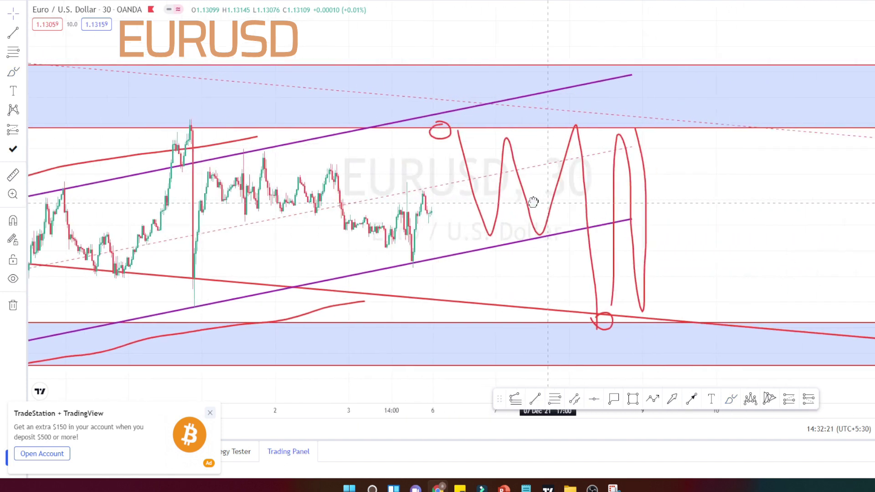
click(731, 400)
drag(633, 131, 653, 379)
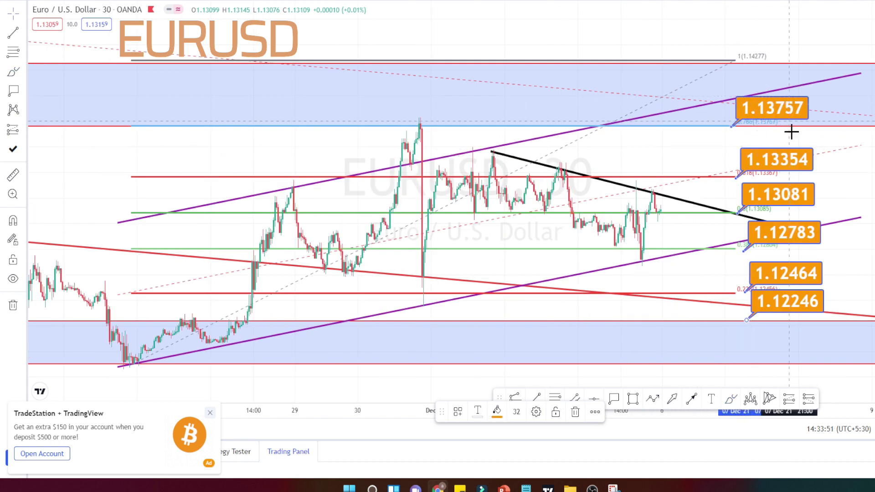
Step: Sketch a small red dip below the trendline, a rising line under the channel, and a curve along its top
click(731, 399)
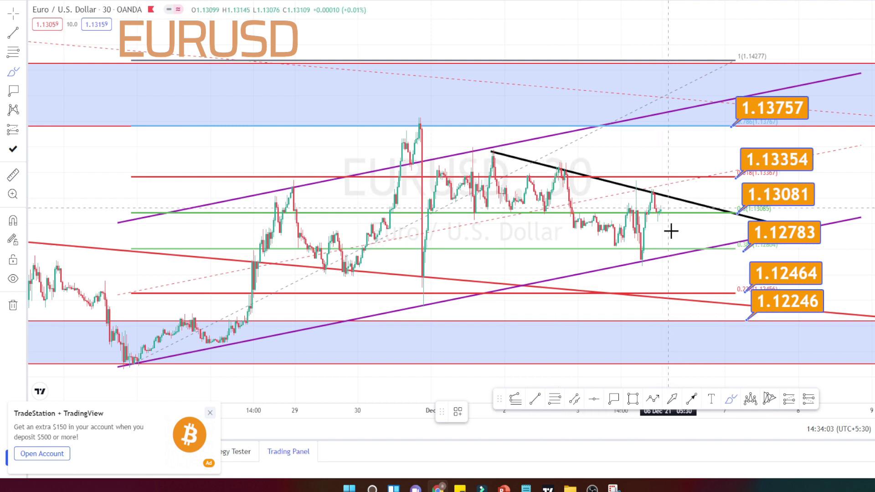
mouse_move(670, 205)
mouse_down()
mouse_move(673, 244)
mouse_move(687, 228)
mouse_move(691, 249)
mouse_up()
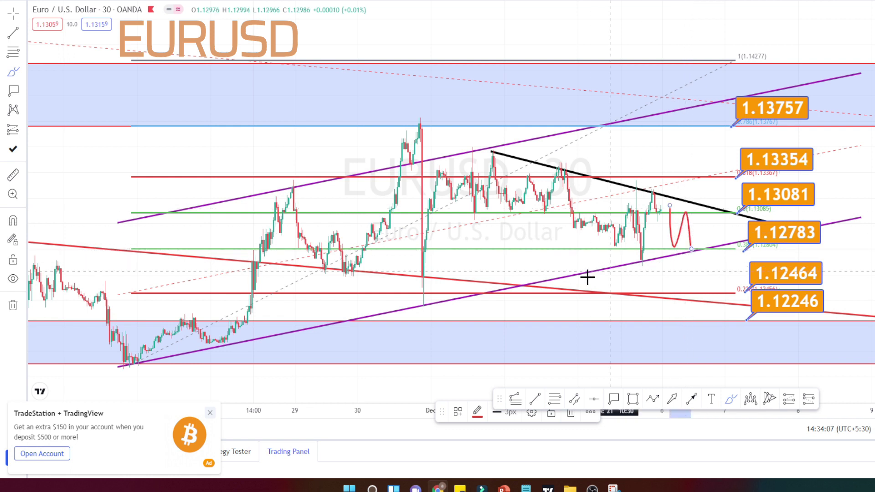
drag(495, 305, 654, 269)
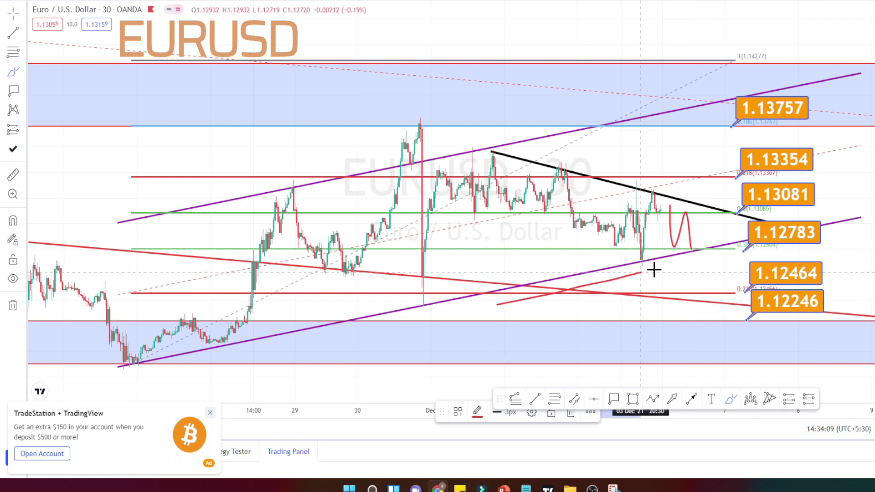
drag(412, 159, 532, 133)
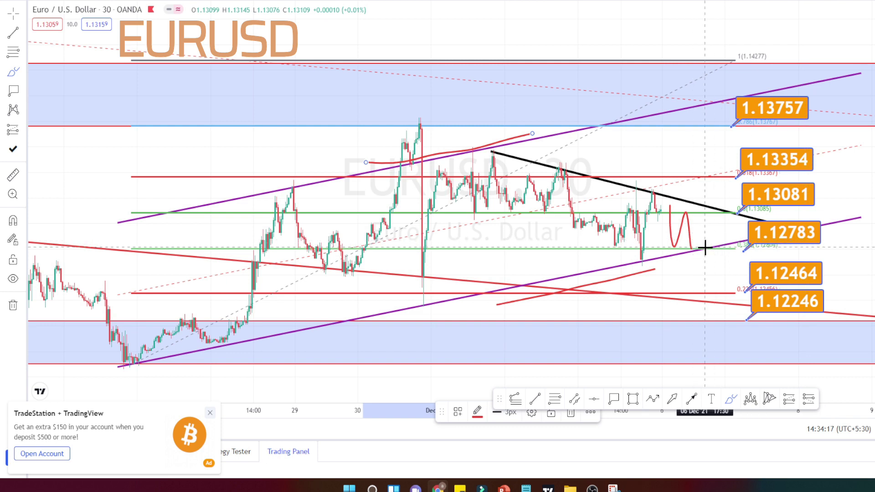
Step: Draw a red rally from 1.12783 up to 1.13757, undoing the extra downward stroke
drag(704, 248, 707, 212)
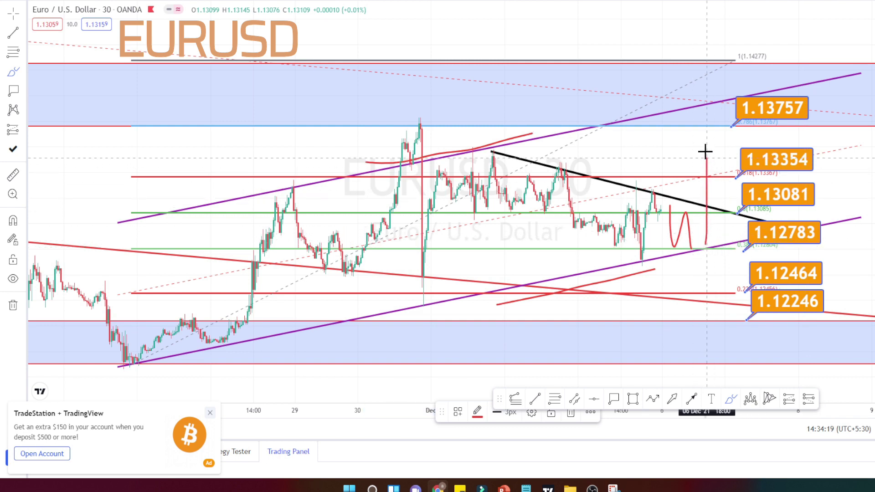
drag(705, 152, 704, 142)
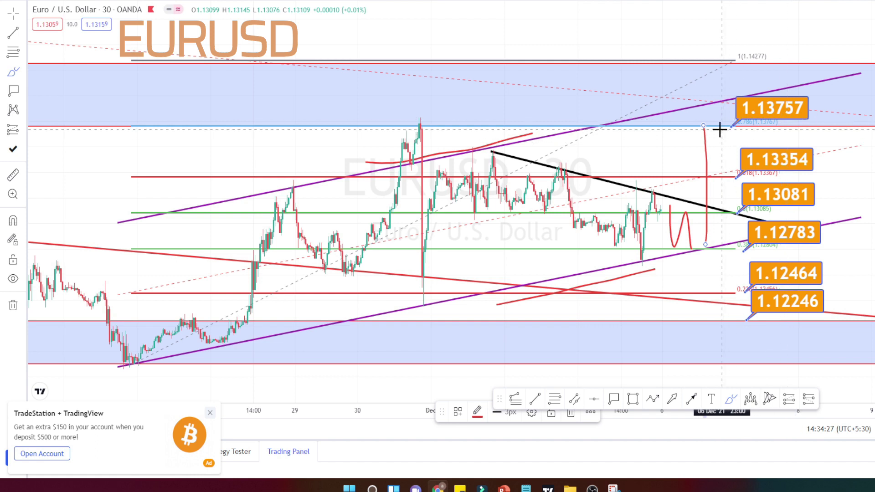
mouse_move(719, 132)
mouse_down()
mouse_move(725, 235)
mouse_move(723, 145)
mouse_move(726, 175)
mouse_up()
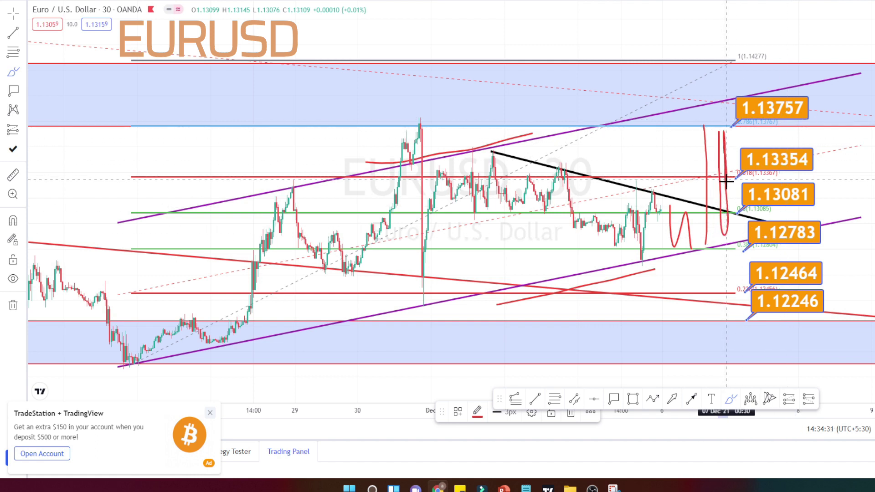
drag(727, 220, 728, 264)
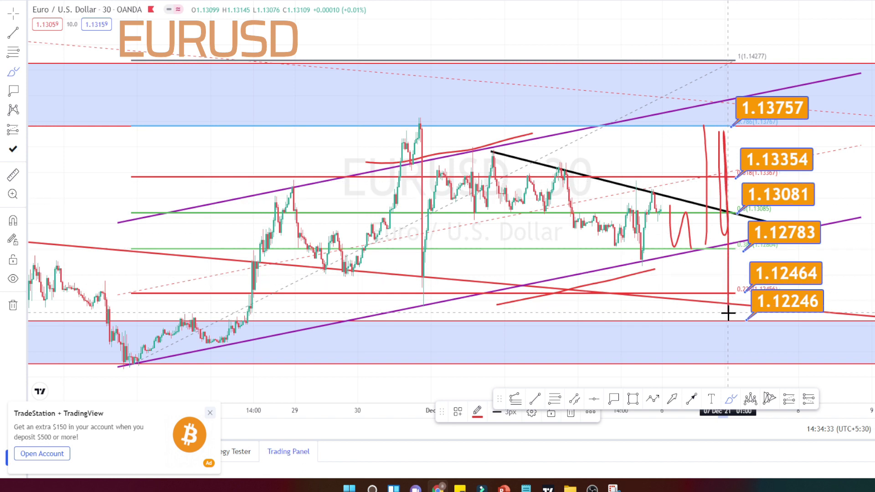
drag(728, 314, 729, 366)
key(ctrl+z)
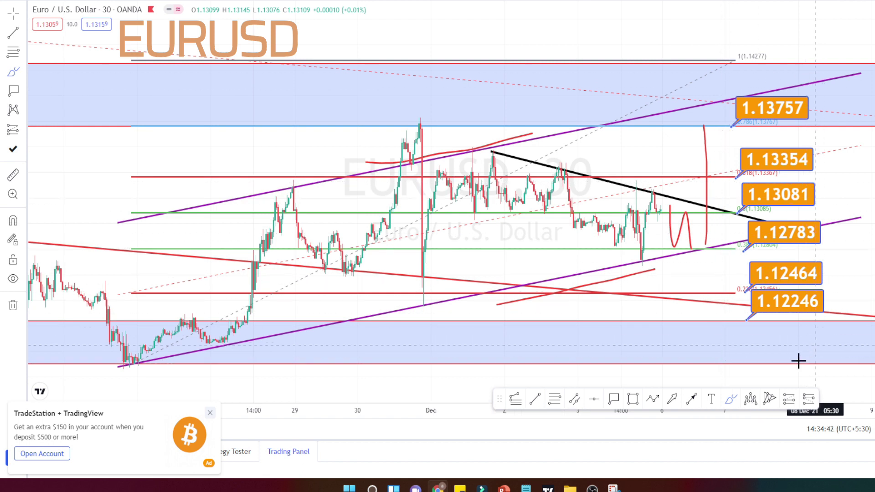